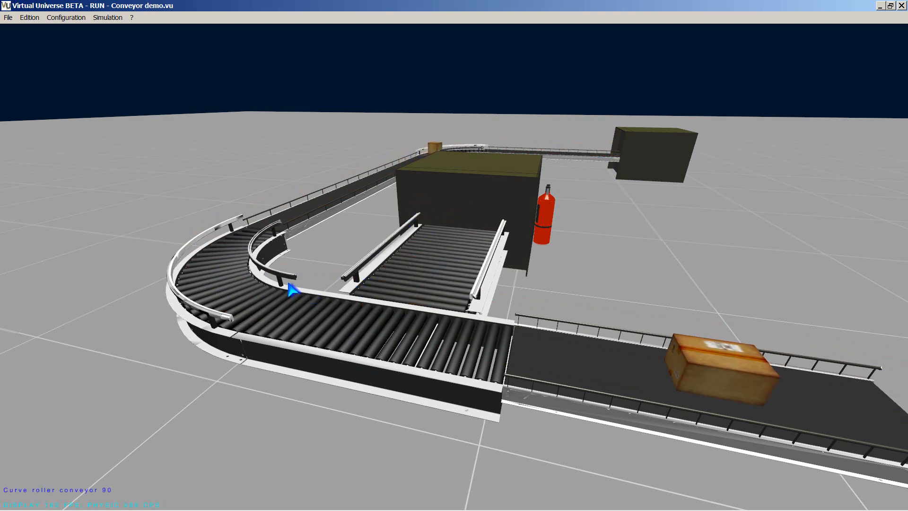
Push a passing box onto the side roller conveyor by hand and stop the running simulation.
{"action": "left_click_drag", "start_coordinate": [410, 323], "coordinate": [445, 183]}
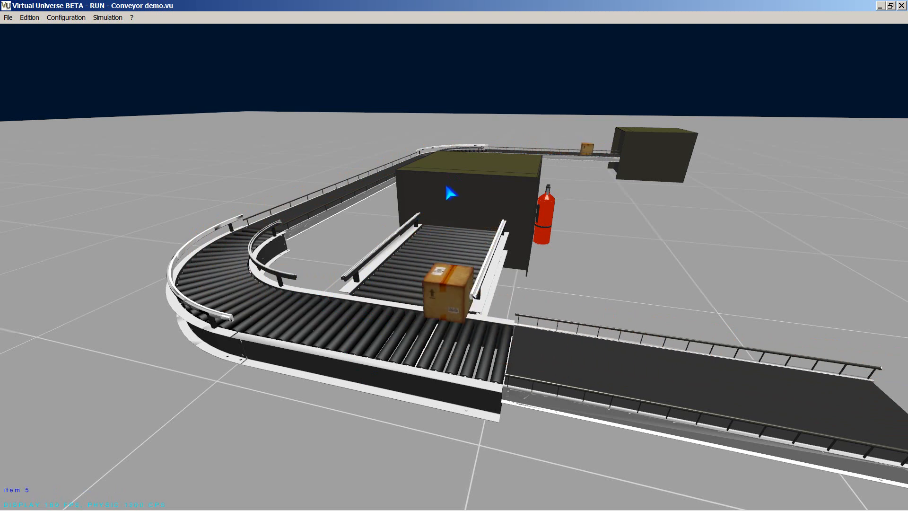
{"action": "left_click", "coordinate": [109, 18]}
{"action": "left_click", "coordinate": [108, 27]}
Switch to SolidWorks, save the ELECTRICAL PUSHER assembly as a 3D XML file in the TEMP folder, and check the exported file there.
{"action": "mouse_move", "coordinate": [108, 503]}
{"action": "left_click", "coordinate": [69, 502]}
{"action": "middle_click_drag", "start_coordinate": [369, 409], "coordinate": [437, 345]}
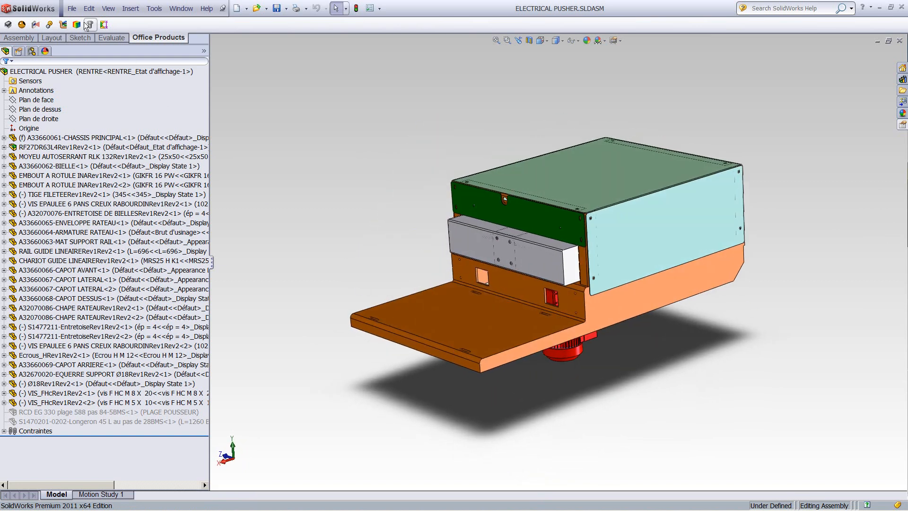
{"action": "left_click", "coordinate": [72, 9]}
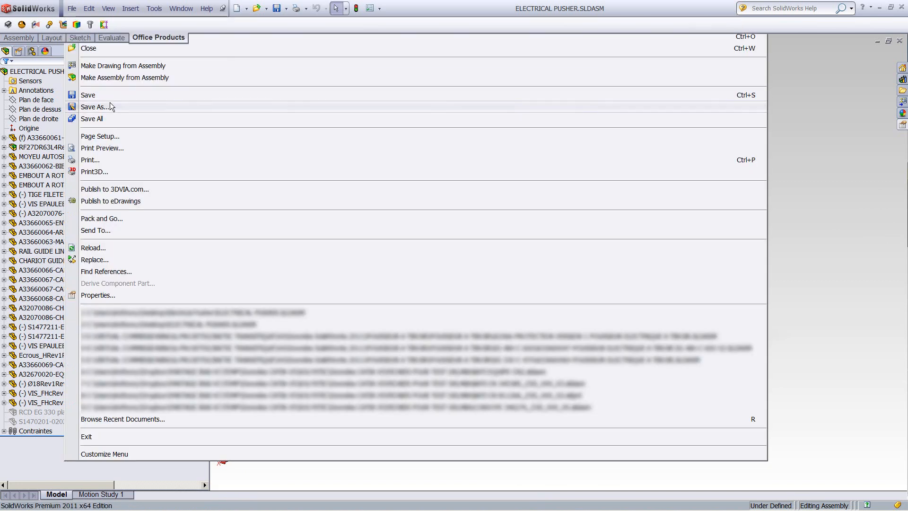
{"action": "left_click", "coordinate": [95, 106]}
{"action": "left_click", "coordinate": [517, 297]}
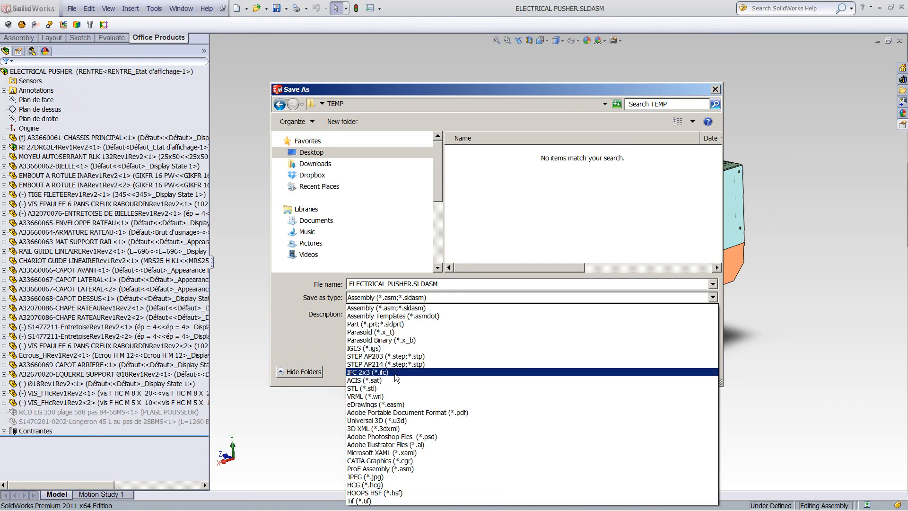
{"action": "left_click", "coordinate": [376, 428]}
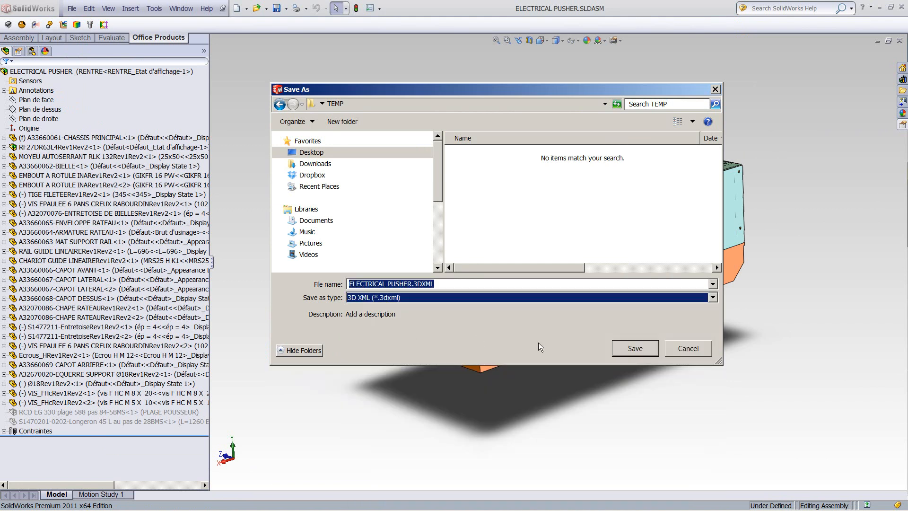
{"action": "left_click", "coordinate": [618, 349]}
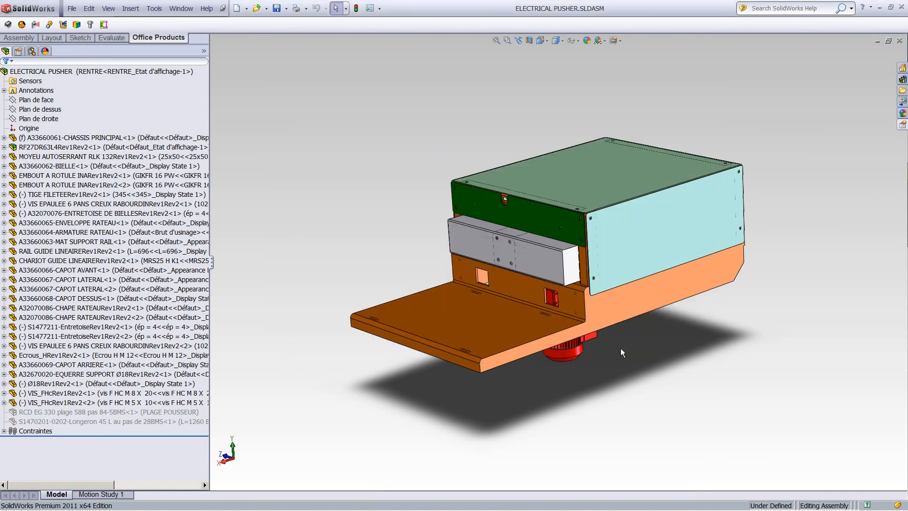
{"action": "left_click", "coordinate": [901, 505]}
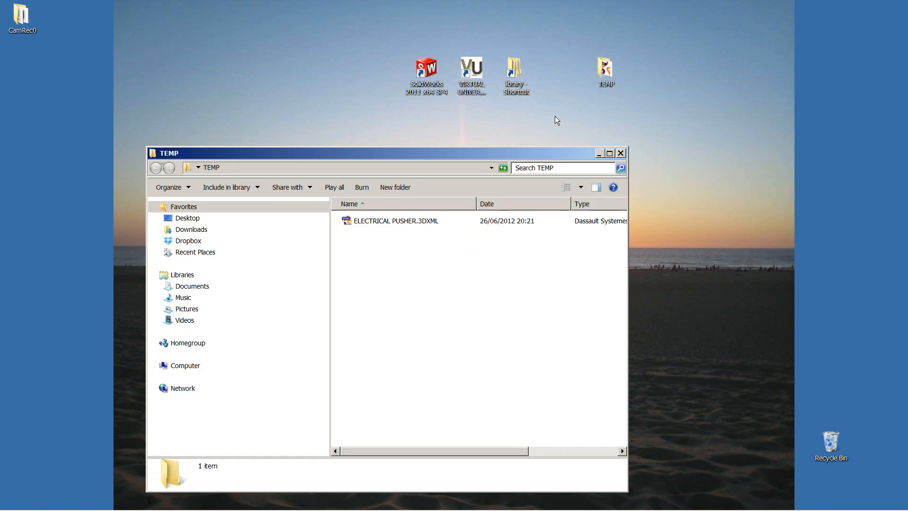
{"action": "left_click", "coordinate": [621, 153]}
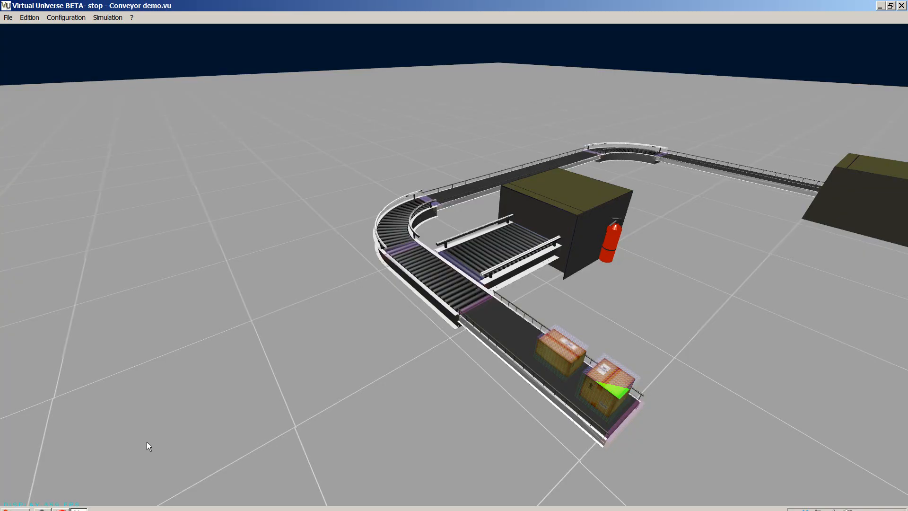
Open the configuration setup in Virtual Universe and collapse the expanded Source box 400-200-250 object.
{"action": "left_click", "coordinate": [70, 21]}
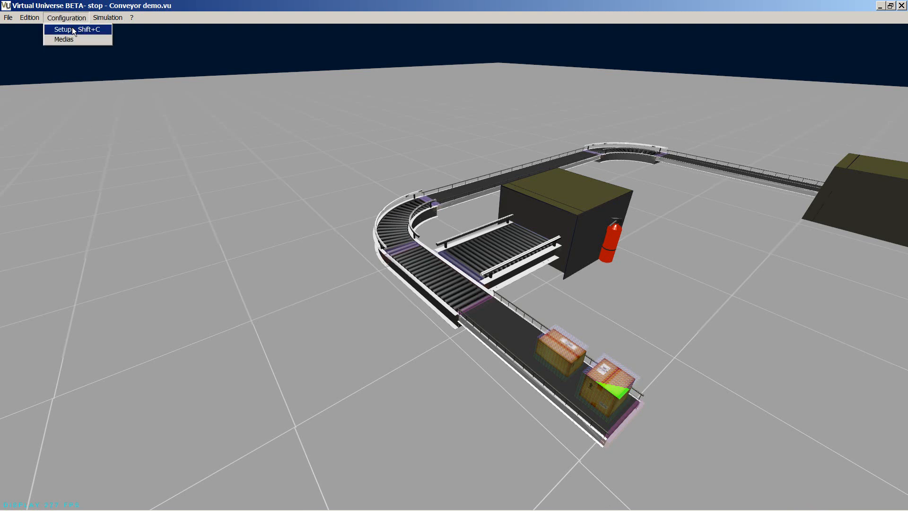
{"action": "left_click", "coordinate": [75, 29]}
{"action": "left_click", "coordinate": [58, 90]}
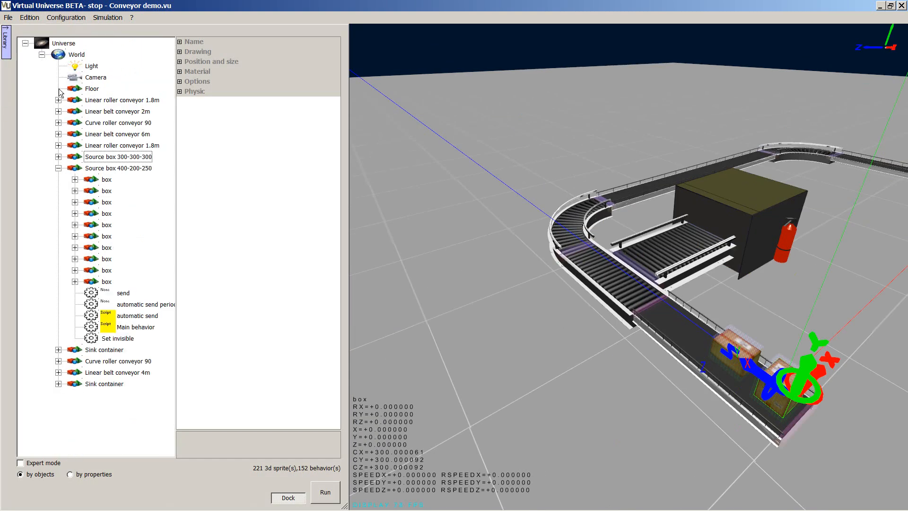
{"action": "left_click", "coordinate": [58, 168]}
Import ELECTRICAL PUSHER.3DXML into the World using the SolidWorks import strategy for a previously exported 3DXML file.
{"action": "left_click", "coordinate": [78, 56]}
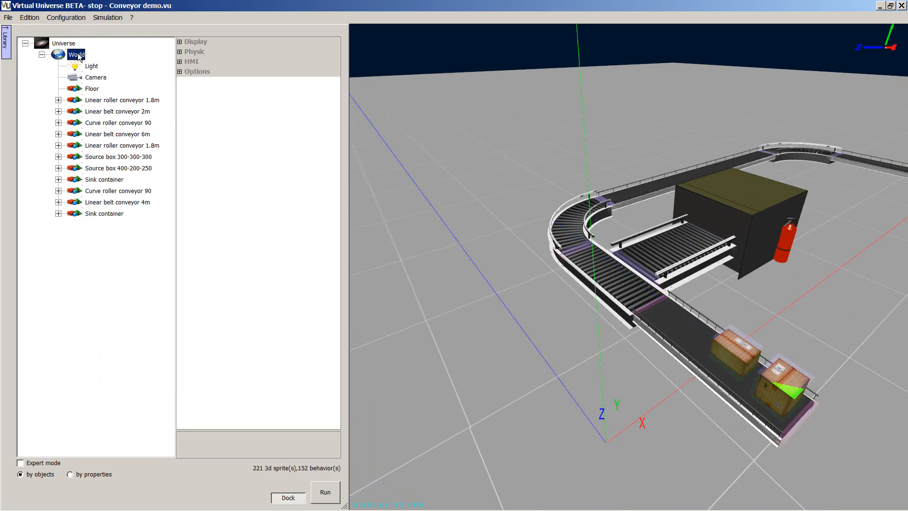
{"action": "right_click", "coordinate": [79, 56]}
{"action": "mouse_move", "coordinate": [110, 77]}
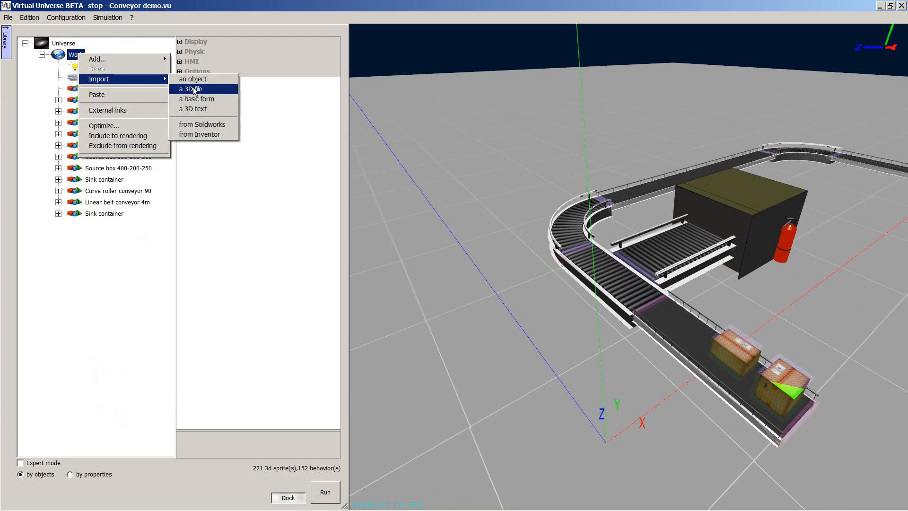
{"action": "left_click", "coordinate": [217, 124]}
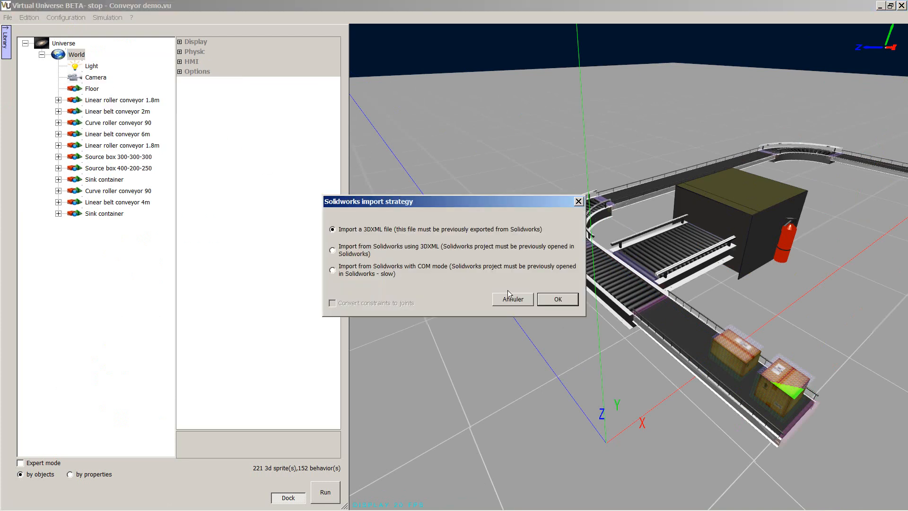
{"action": "left_click", "coordinate": [557, 300]}
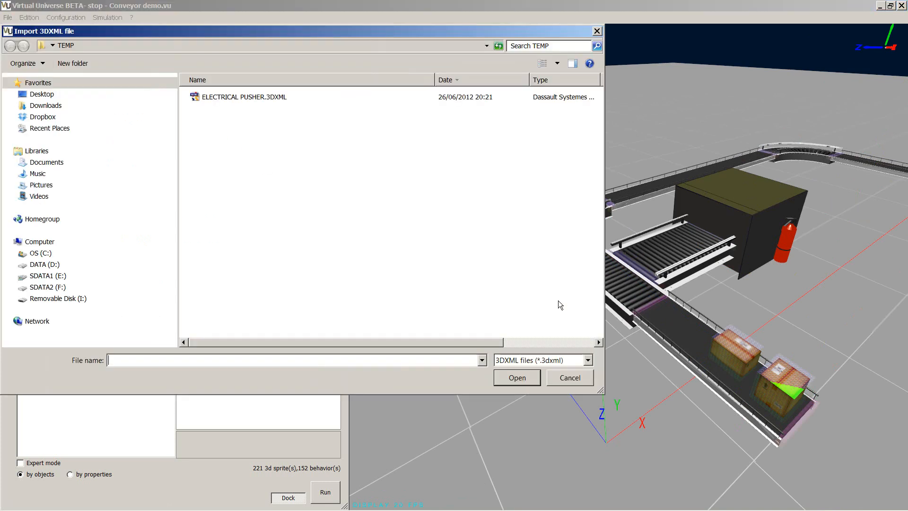
{"action": "left_click", "coordinate": [238, 97]}
{"action": "left_click", "coordinate": [511, 379]}
{"action": "left_click", "coordinate": [361, 309]}
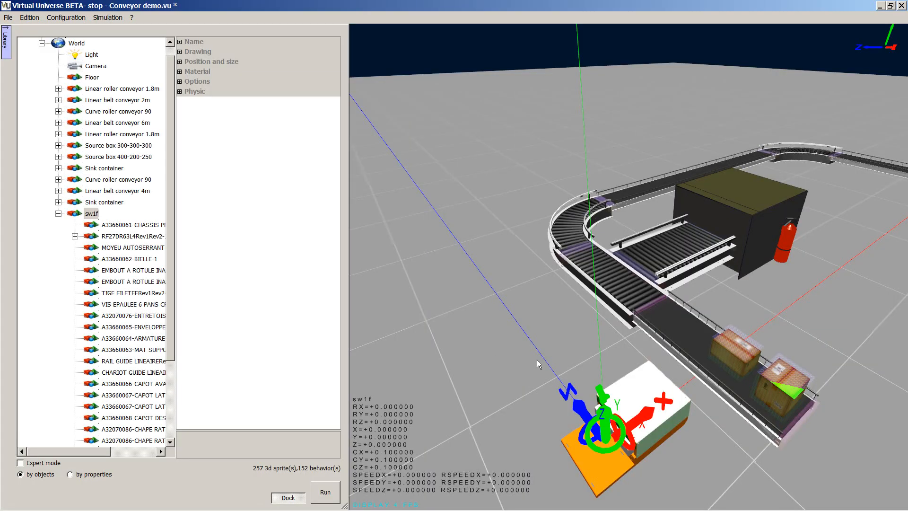
Turn the imported pusher to -180 degrees about Y and move it roughly beside the linear roller conveyor.
{"action": "left_click_drag", "start_coordinate": [536, 360], "coordinate": [486, 167]}
{"action": "scroll", "coordinate": [514, 351], "scroll_direction": "up", "scroll_amount": 2}
{"action": "left_click_drag", "start_coordinate": [530, 391], "coordinate": [513, 303]}
{"action": "left_click_drag", "start_coordinate": [571, 295], "coordinate": [484, 304]}
{"action": "middle_click_drag", "start_coordinate": [620, 381], "coordinate": [543, 382]}
{"action": "middle_click_drag", "start_coordinate": [659, 381], "coordinate": [448, 503]}
{"action": "left_click_drag", "start_coordinate": [596, 250], "coordinate": [677, 318]}
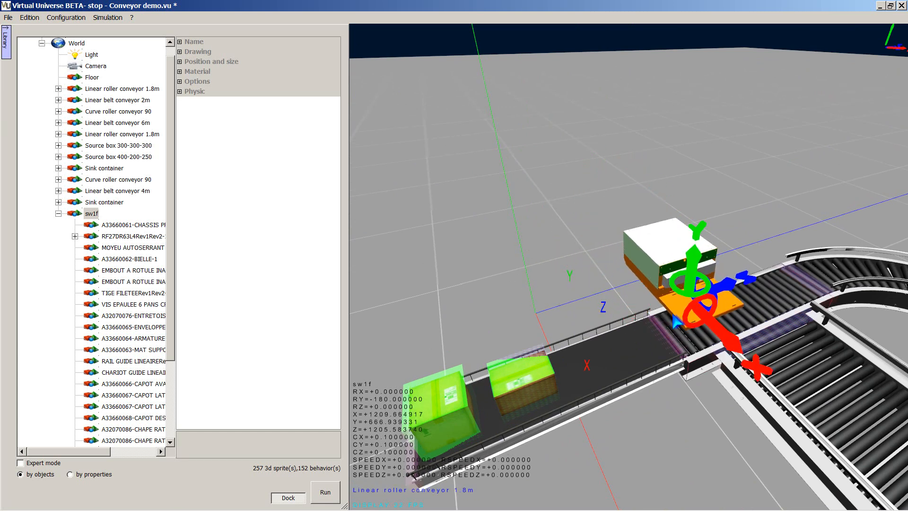
Lower and shift the pusher against the roller conveyor's edge, to about X 1139, Y 350, Z 1416.
{"action": "left_click_drag", "start_coordinate": [694, 255], "coordinate": [691, 272]}
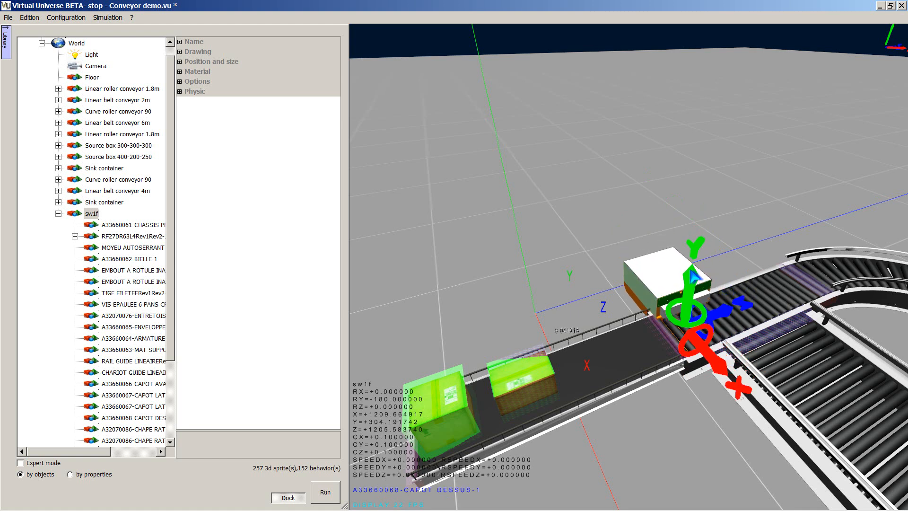
{"action": "left_click_drag", "start_coordinate": [735, 299], "coordinate": [710, 283]}
{"action": "left_click_drag", "start_coordinate": [728, 336], "coordinate": [723, 329]}
{"action": "scroll", "coordinate": [534, 240], "scroll_direction": "up", "scroll_amount": 8}
{"action": "left_click_drag", "start_coordinate": [600, 276], "coordinate": [534, 228]}
{"action": "scroll", "coordinate": [533, 257], "scroll_direction": "up", "scroll_amount": 4}
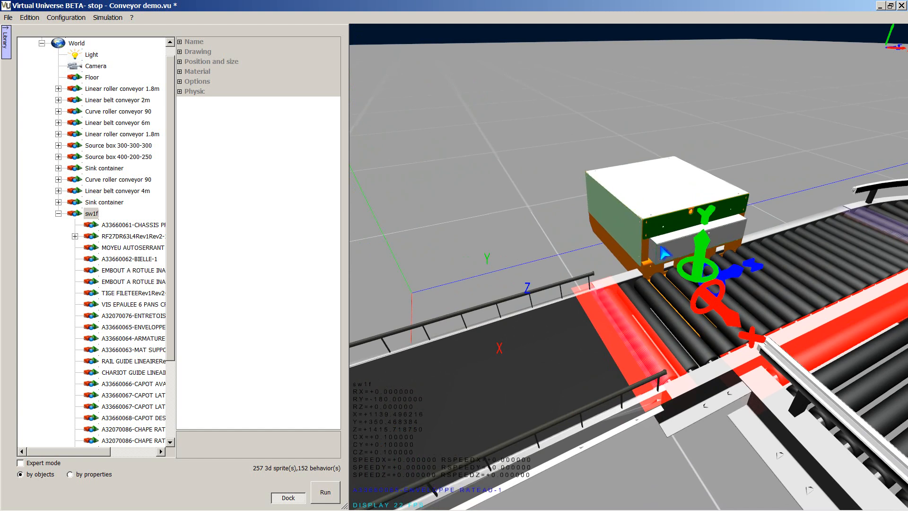
Open the motion assistant for the pusher's front part A33660065-ENVELOPPE RATEAU-1.
{"action": "left_click", "coordinate": [665, 253]}
{"action": "left_click_drag", "start_coordinate": [179, 312], "coordinate": [221, 312]}
{"action": "left_click", "coordinate": [182, 331]}
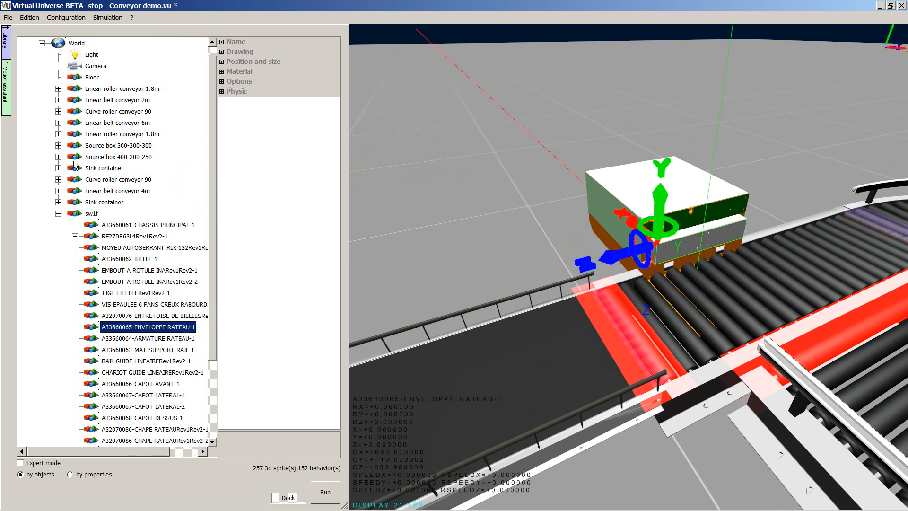
{"action": "left_click", "coordinate": [6, 86]}
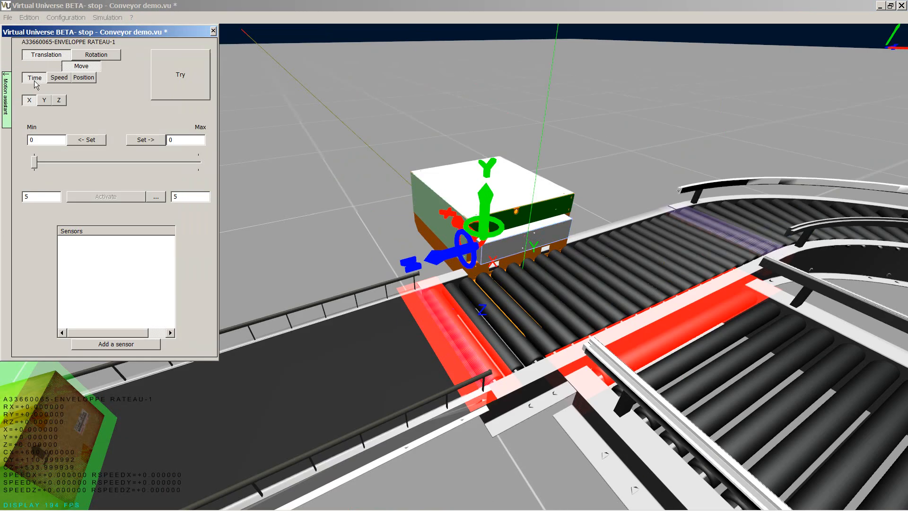
Extend the pusher head along X, capture about -583.8 as its maximum position, and set both travel times to 1.
{"action": "left_click_drag", "start_coordinate": [453, 220], "coordinate": [377, 117]}
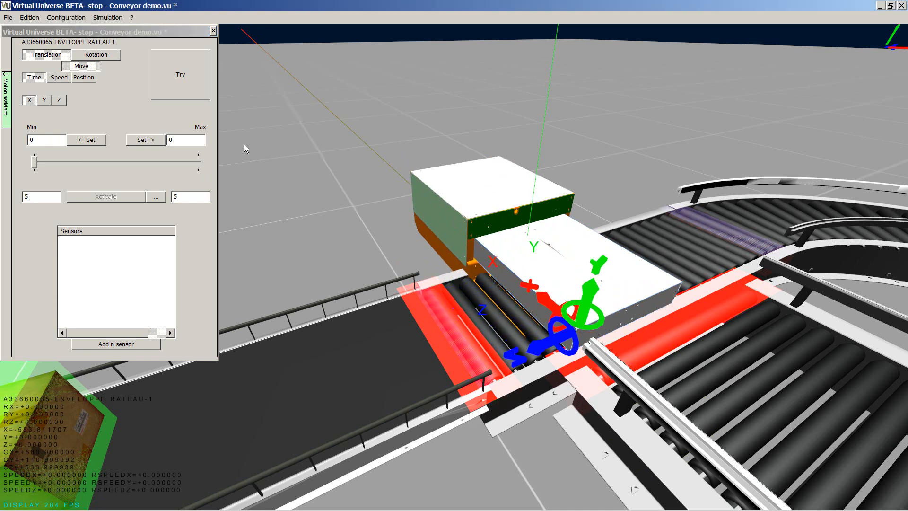
{"action": "left_click", "coordinate": [145, 139]}
{"action": "left_click_drag", "start_coordinate": [28, 200], "coordinate": [16, 203]}
{"action": "left_click_drag", "start_coordinate": [181, 196], "coordinate": [162, 195]}
Try the pusher head's motion by activating and releasing it against passing boxes, and end the trial.
{"action": "left_click_drag", "start_coordinate": [353, 208], "coordinate": [397, 213]}
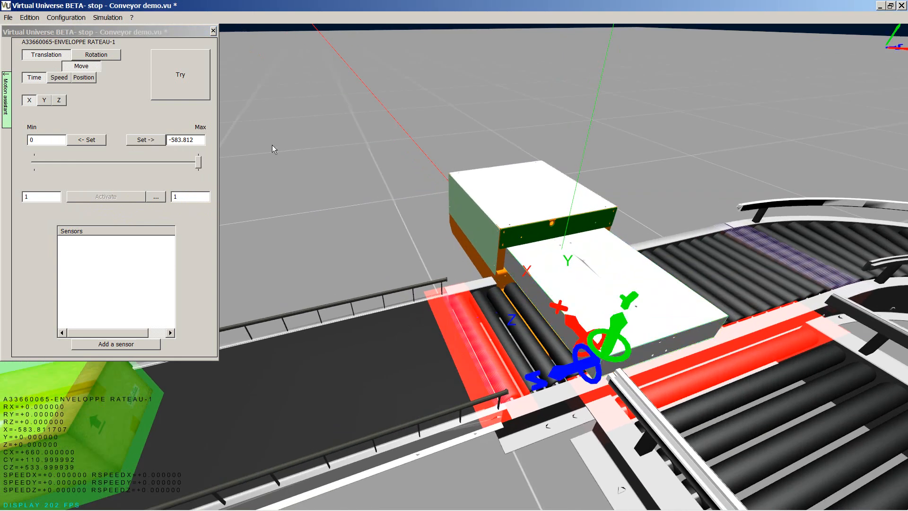
{"action": "left_click", "coordinate": [194, 85]}
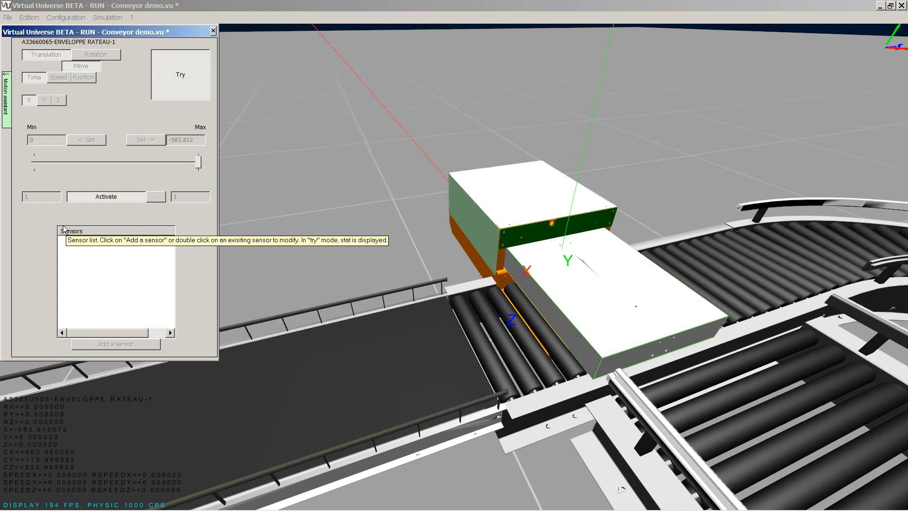
{"action": "left_click", "coordinate": [98, 197]}
{"action": "left_click", "coordinate": [120, 194]}
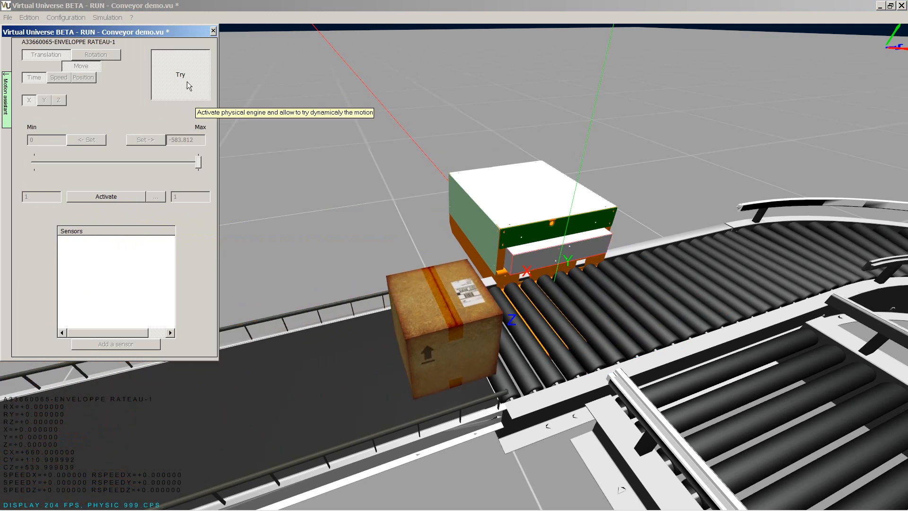
{"action": "left_click", "coordinate": [116, 197]}
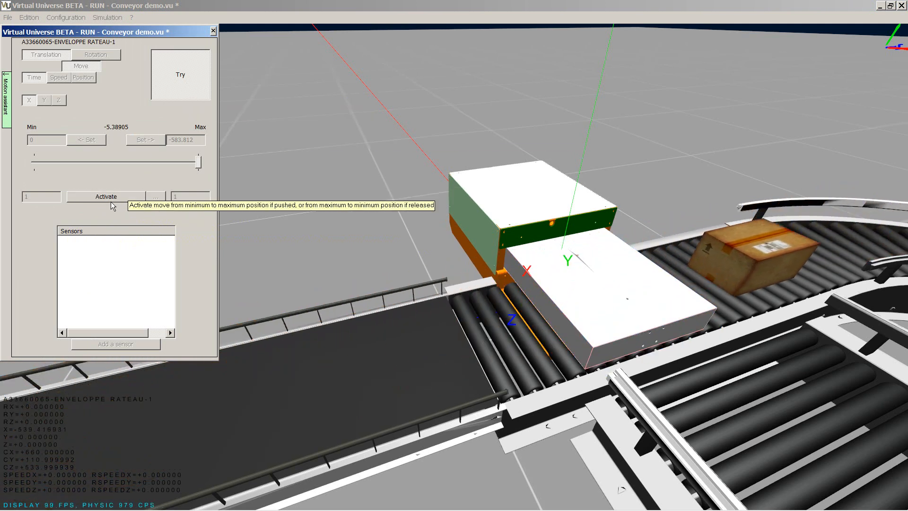
{"action": "left_click", "coordinate": [111, 200]}
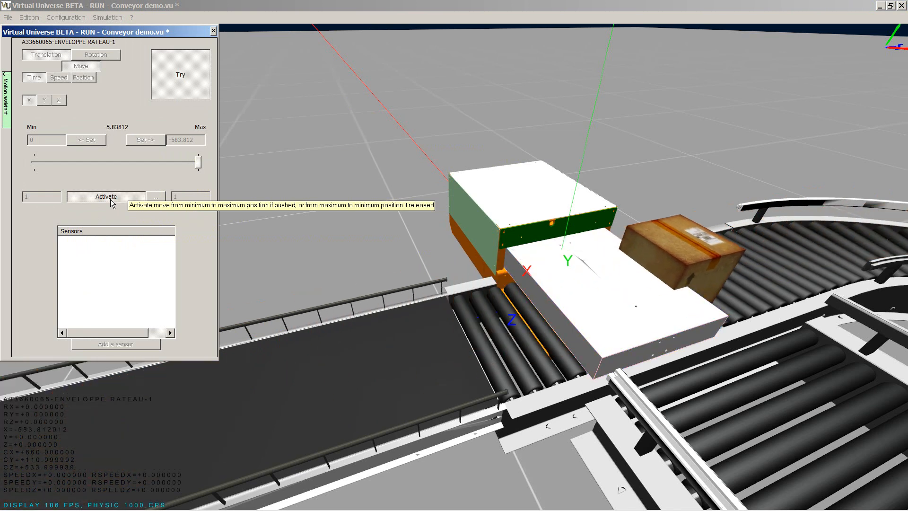
{"action": "left_click", "coordinate": [172, 90]}
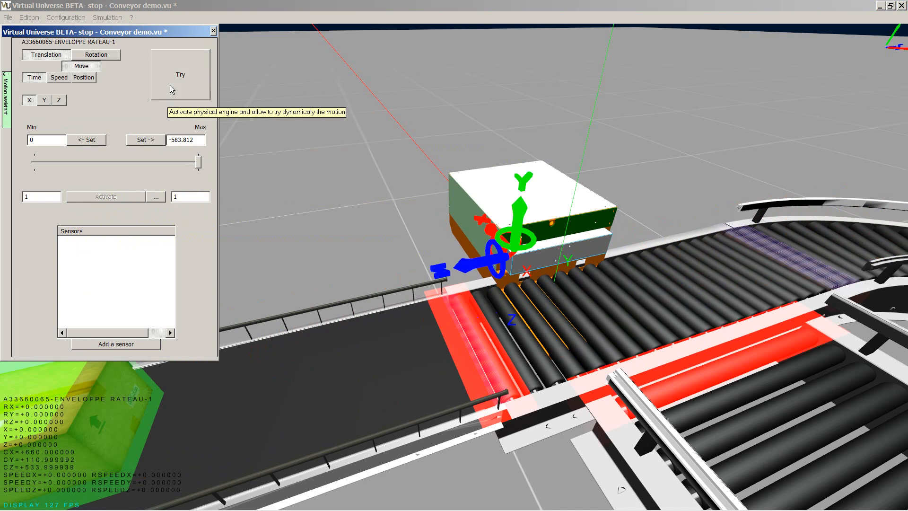
Close the motion assistant and set Use physic to True for A33660065-ENVELOPPE RATEAU-1.
{"action": "left_click", "coordinate": [7, 109]}
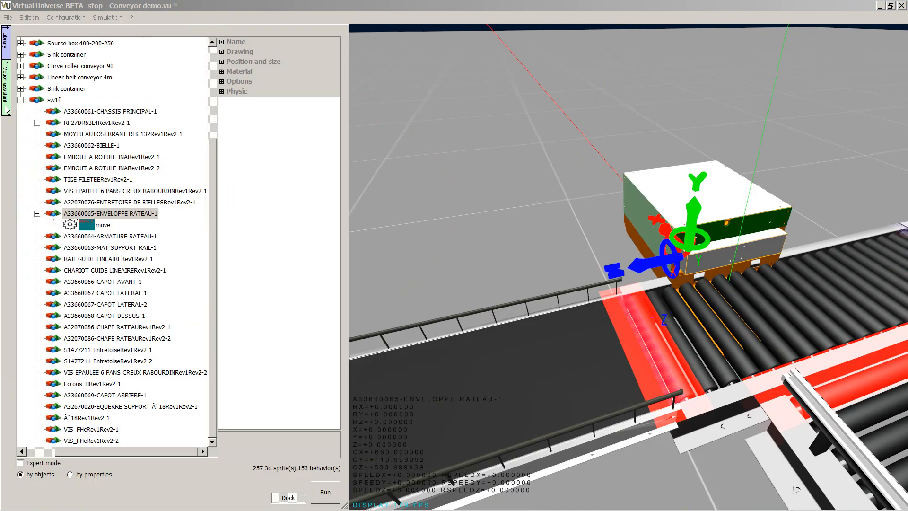
{"action": "left_click", "coordinate": [103, 213]}
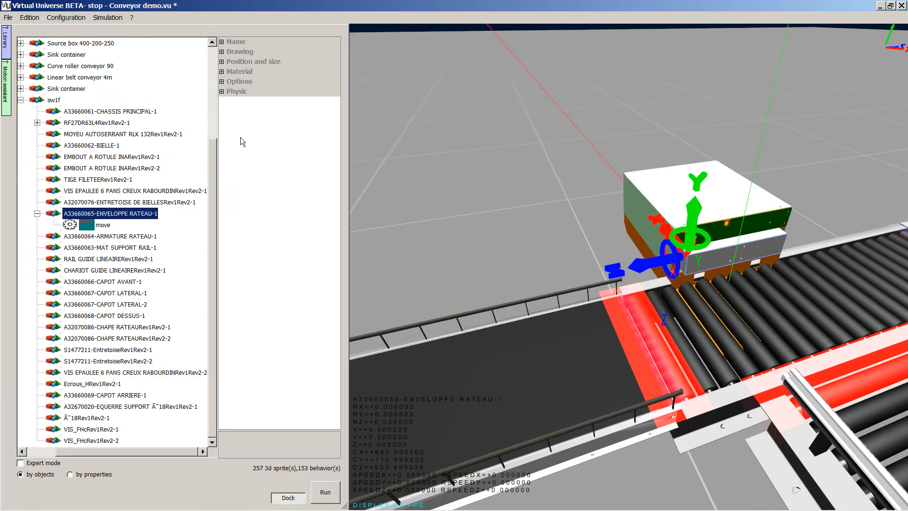
{"action": "left_click", "coordinate": [222, 91]}
{"action": "left_click", "coordinate": [301, 105]}
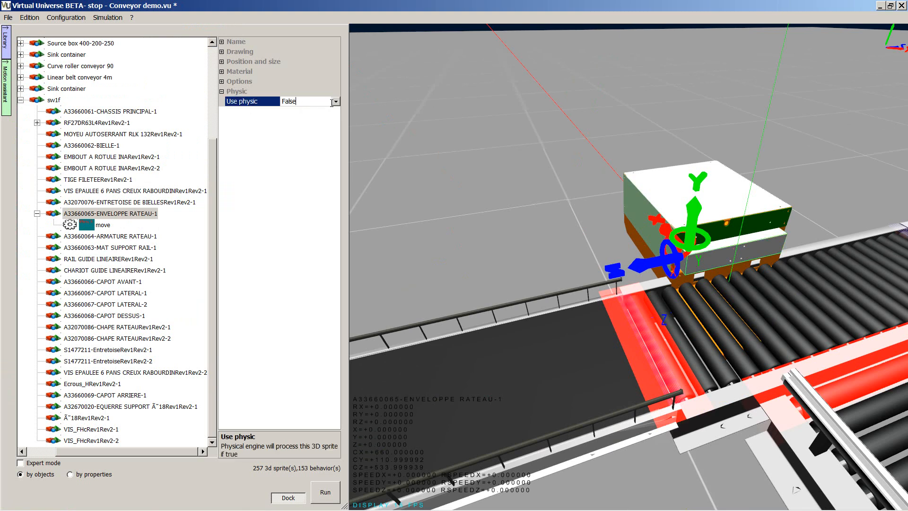
{"action": "left_click", "coordinate": [335, 102]}
{"action": "left_click", "coordinate": [300, 112]}
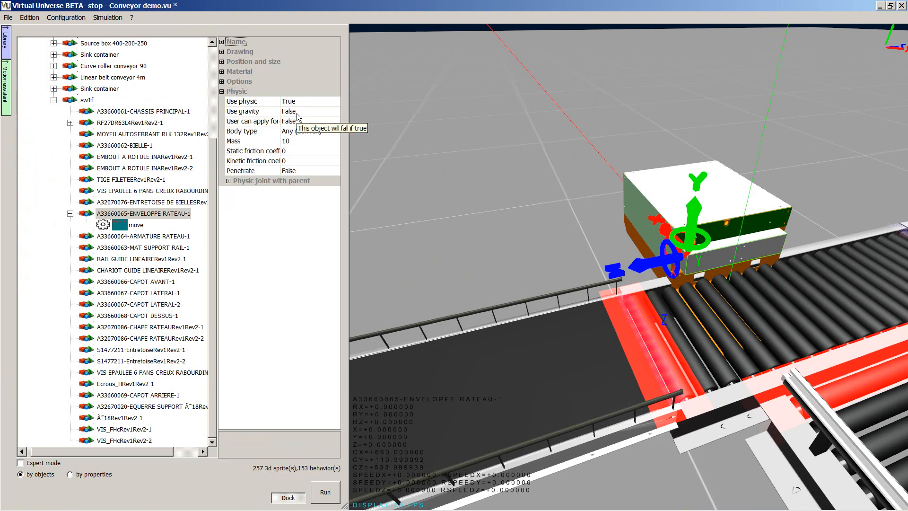
Add a Generic read I/O behavior to A33660065-ENVELOPPE RATEAU-1 and name it "push order from PLC".
{"action": "left_click_drag", "start_coordinate": [217, 231], "coordinate": [251, 230]}
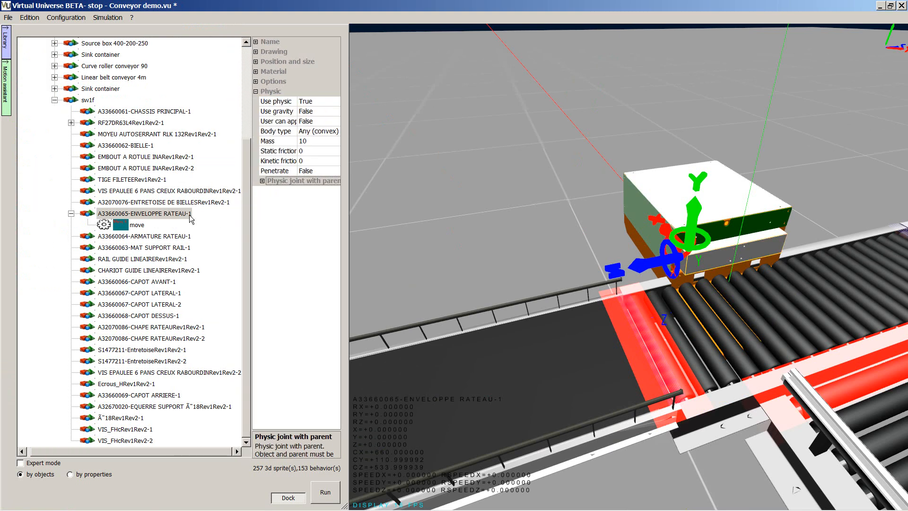
{"action": "right_click", "coordinate": [189, 215]}
{"action": "mouse_move", "coordinate": [238, 220]}
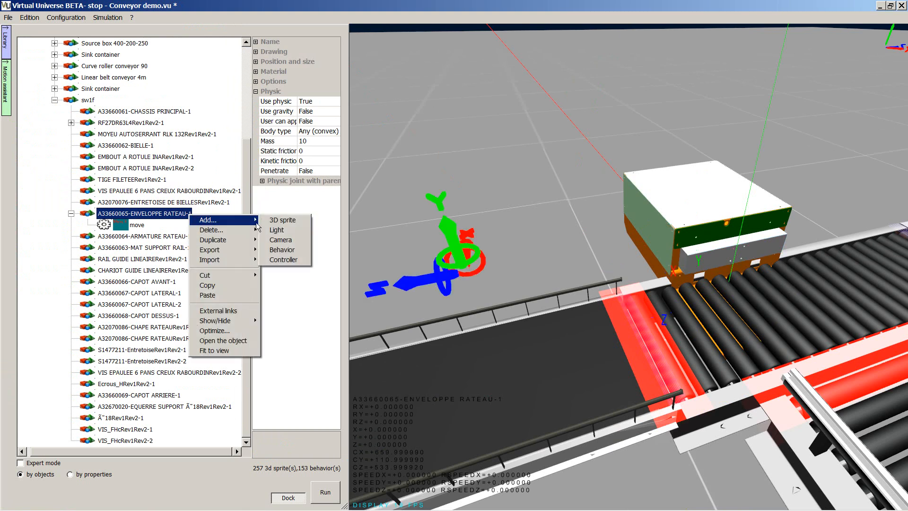
{"action": "left_click", "coordinate": [282, 249]}
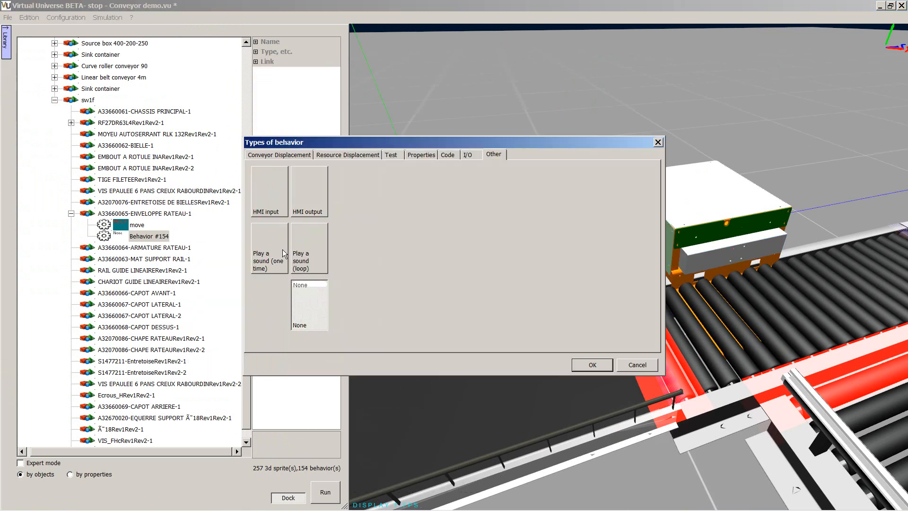
{"action": "left_click", "coordinate": [467, 155]}
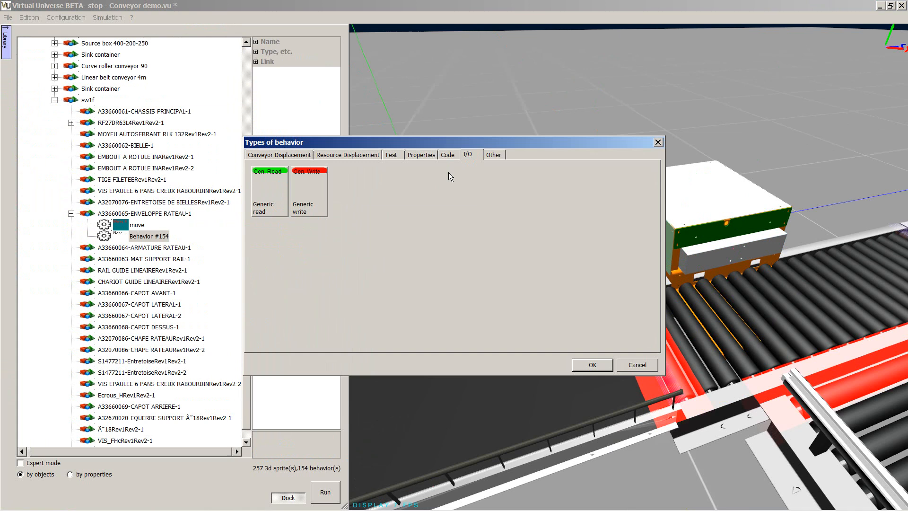
{"action": "left_click", "coordinate": [264, 209]}
{"action": "left_click", "coordinate": [591, 366]}
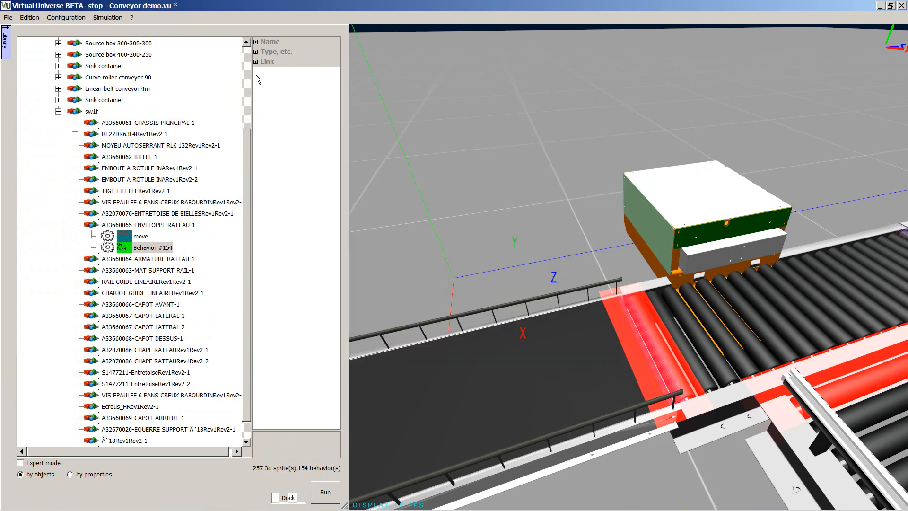
{"action": "left_click", "coordinate": [256, 41]}
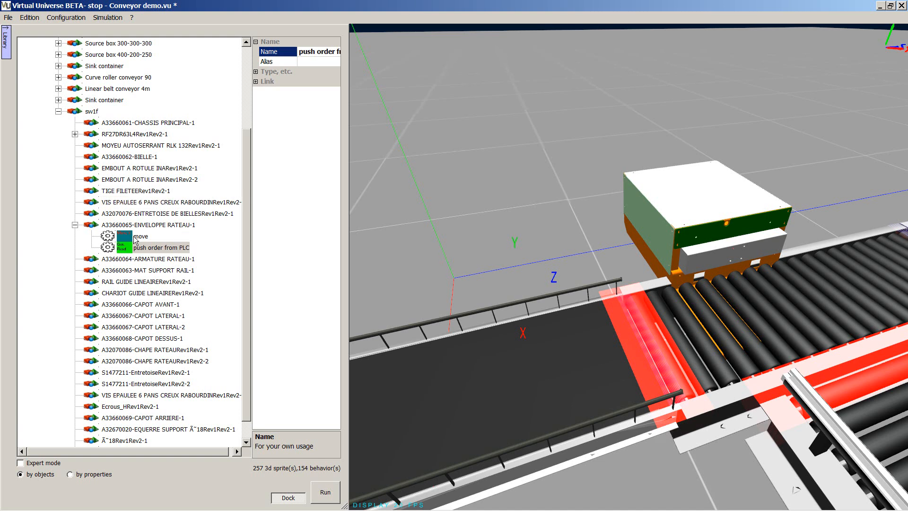
Add a controller to A33660065-ENVELOPPE RATEAU-1 and create an always-executed Ladder program page in it.
{"action": "right_click", "coordinate": [144, 226]}
{"action": "mouse_move", "coordinate": [161, 229]}
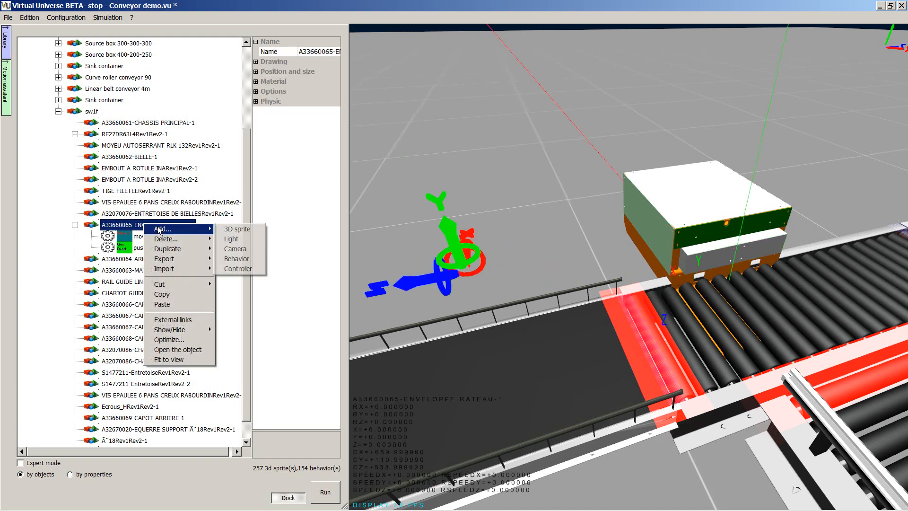
{"action": "left_click", "coordinate": [233, 269]}
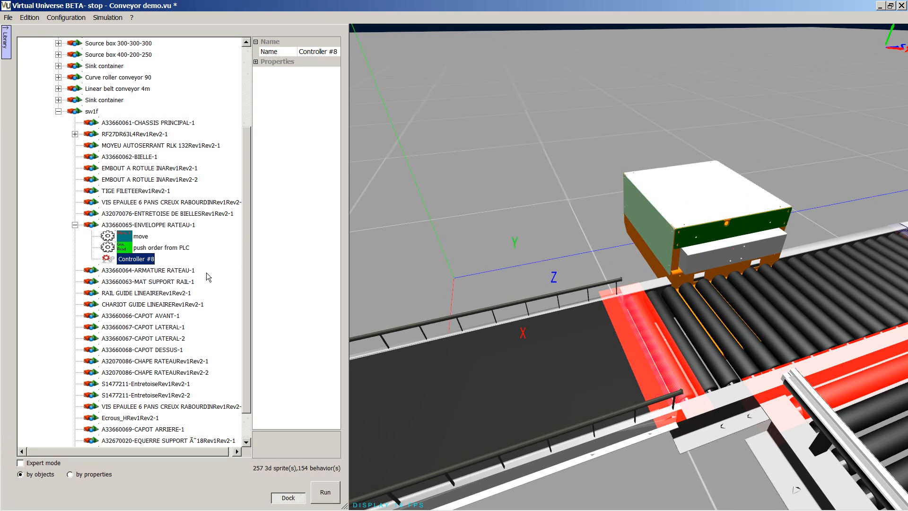
{"action": "double_click", "coordinate": [148, 261]}
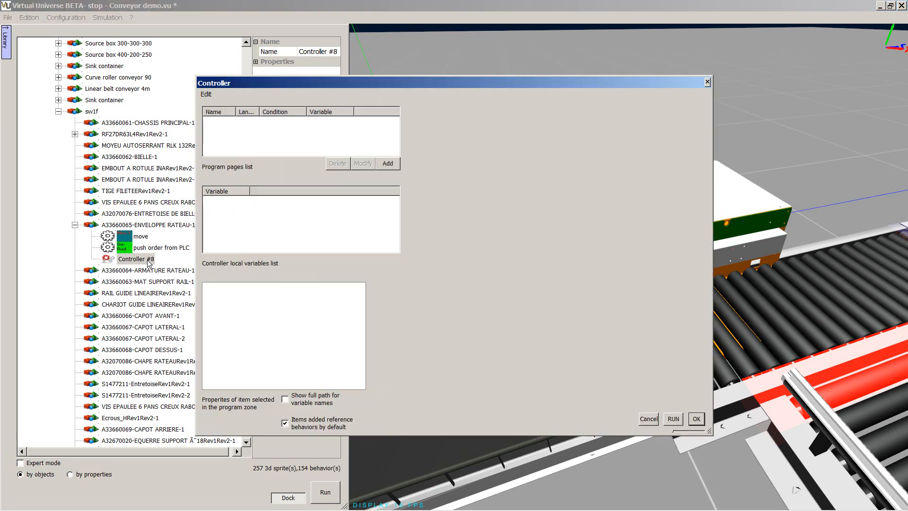
{"action": "left_click", "coordinate": [392, 165]}
{"action": "left_click", "coordinate": [496, 228]}
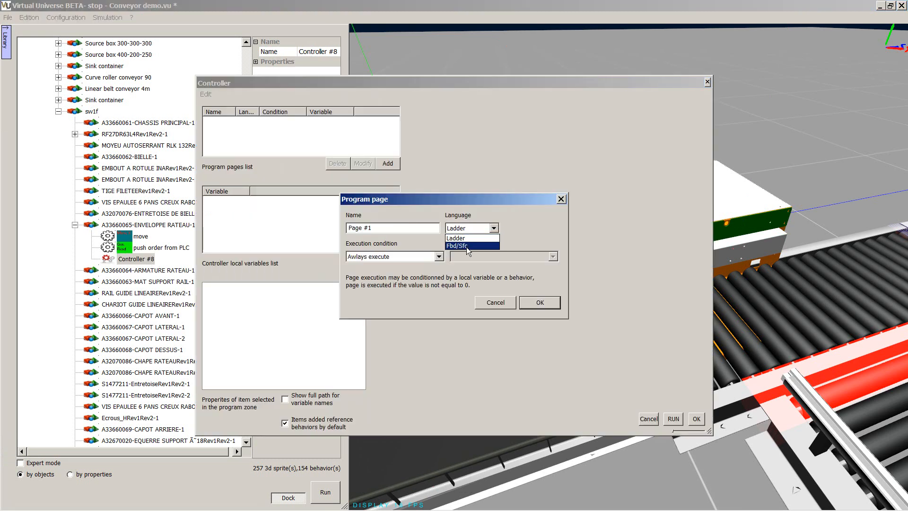
{"action": "left_click", "coordinate": [539, 302]}
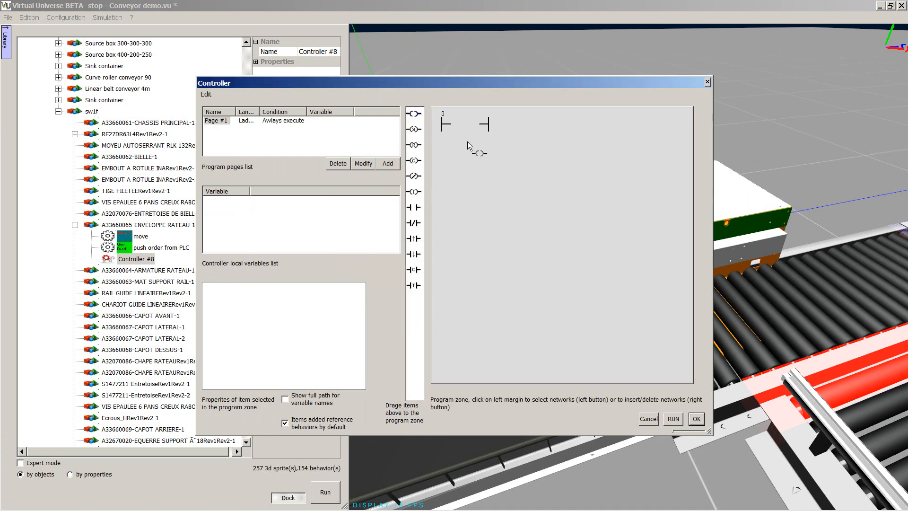
Build a ladder rung with a "push order from PLC" contact driving a "move" coil, and accept the controller program.
{"action": "left_click_drag", "start_coordinate": [475, 125], "coordinate": [480, 142]}
{"action": "left_click", "coordinate": [421, 170]}
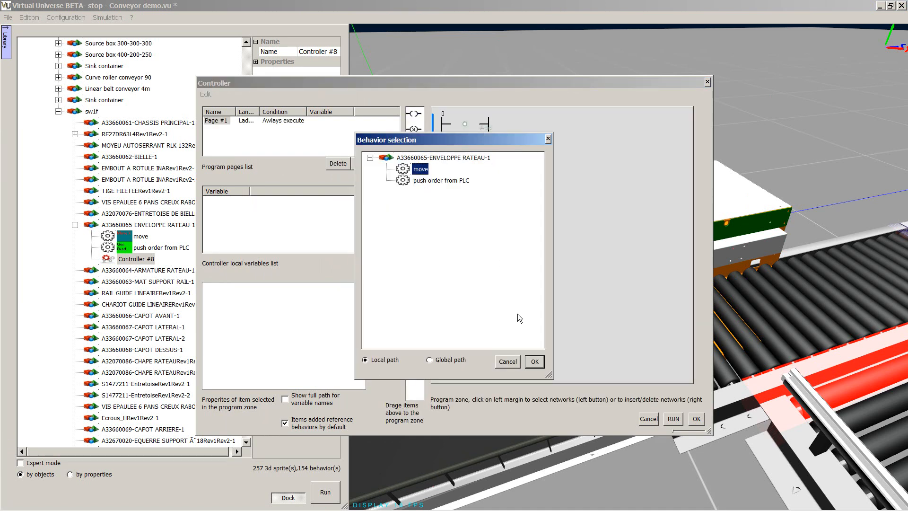
{"action": "left_click", "coordinate": [534, 362]}
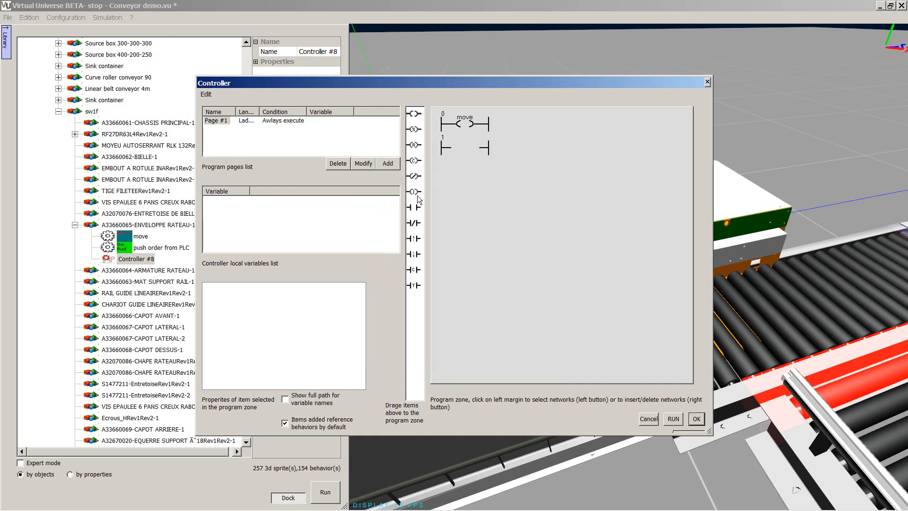
{"action": "left_click_drag", "start_coordinate": [452, 128], "coordinate": [452, 129]}
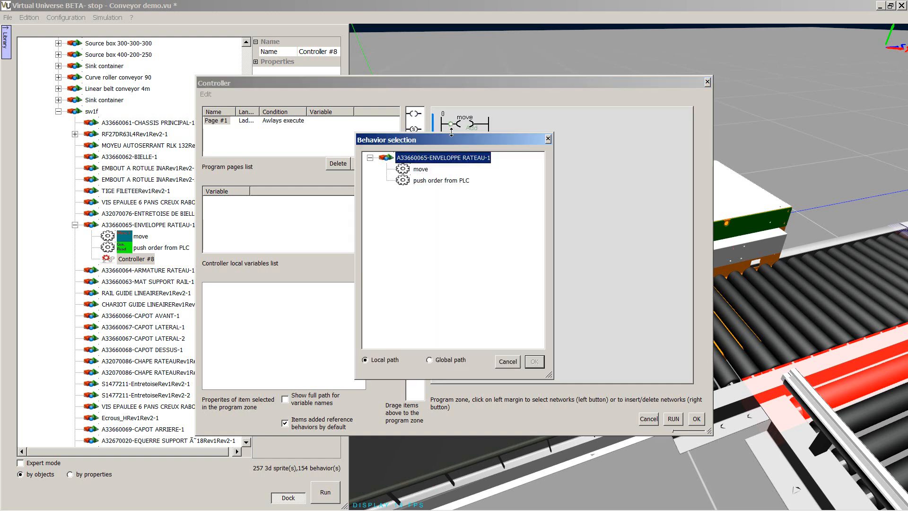
{"action": "left_click", "coordinate": [534, 361]}
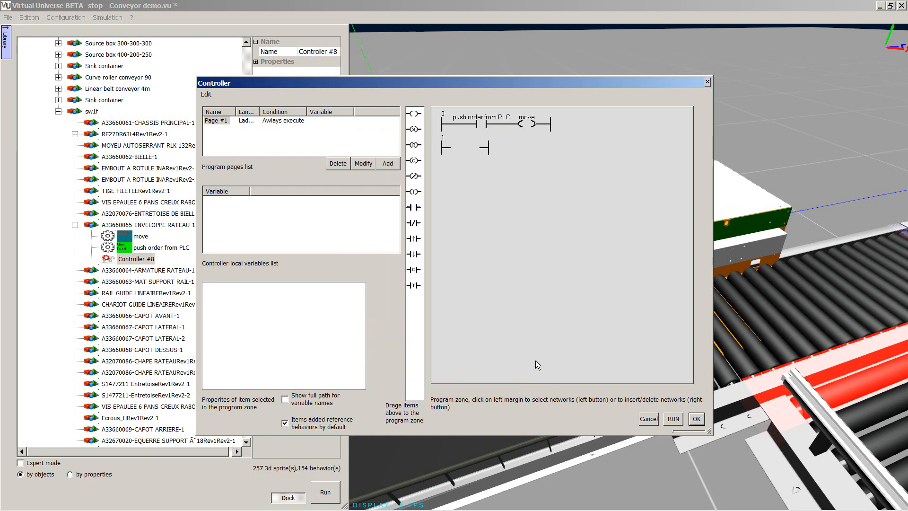
{"action": "left_click", "coordinate": [696, 419]}
Hide the configuration window and run the simulation.
{"action": "left_click", "coordinate": [70, 20]}
{"action": "left_click", "coordinate": [70, 30]}
{"action": "left_click", "coordinate": [95, 18]}
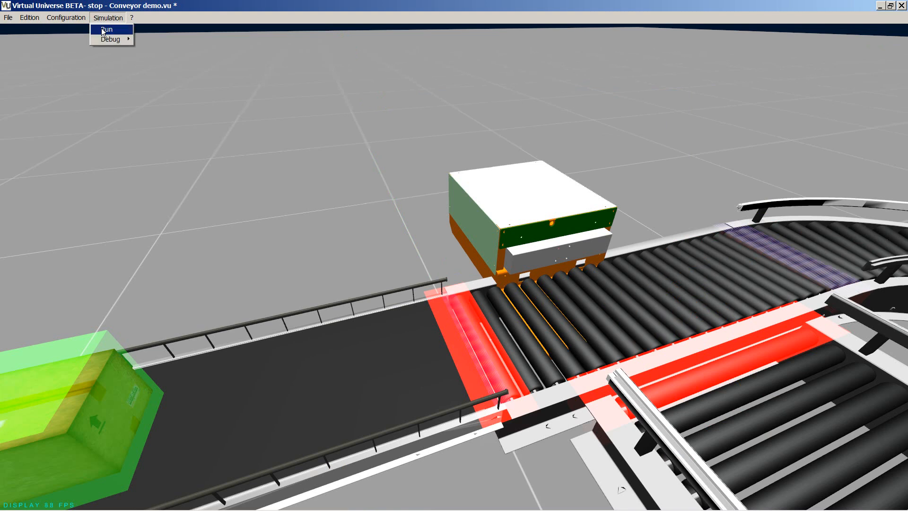
{"action": "left_click", "coordinate": [102, 29]}
Open the I/O debug window, move it clear of the pusher and widen it to expose the Forcing column.
{"action": "left_click", "coordinate": [97, 20]}
{"action": "mouse_move", "coordinate": [109, 44]}
{"action": "left_click", "coordinate": [142, 38]}
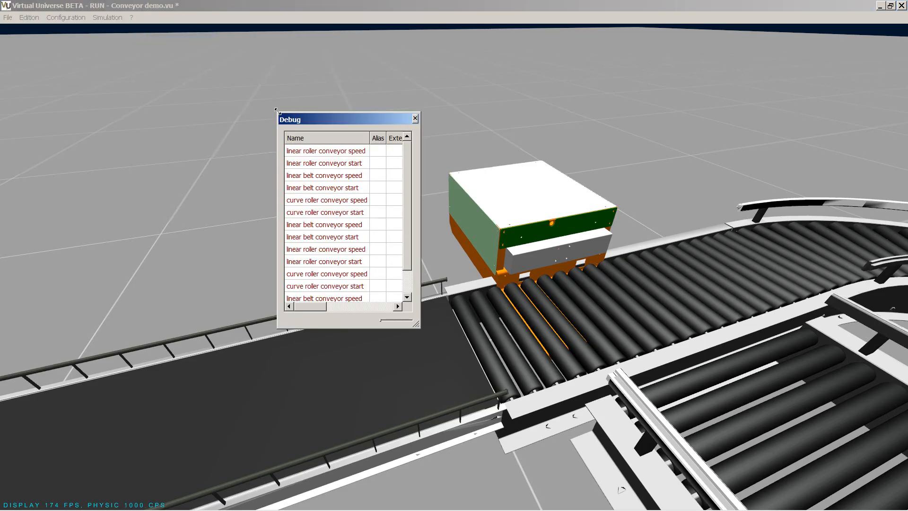
{"action": "left_click_drag", "start_coordinate": [287, 120], "coordinate": [54, 48]}
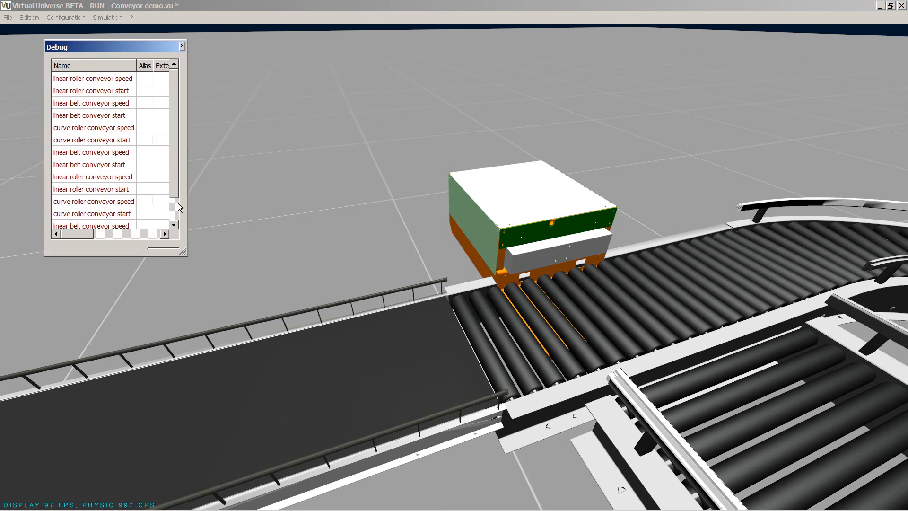
{"action": "left_click_drag", "start_coordinate": [174, 177], "coordinate": [388, 215]}
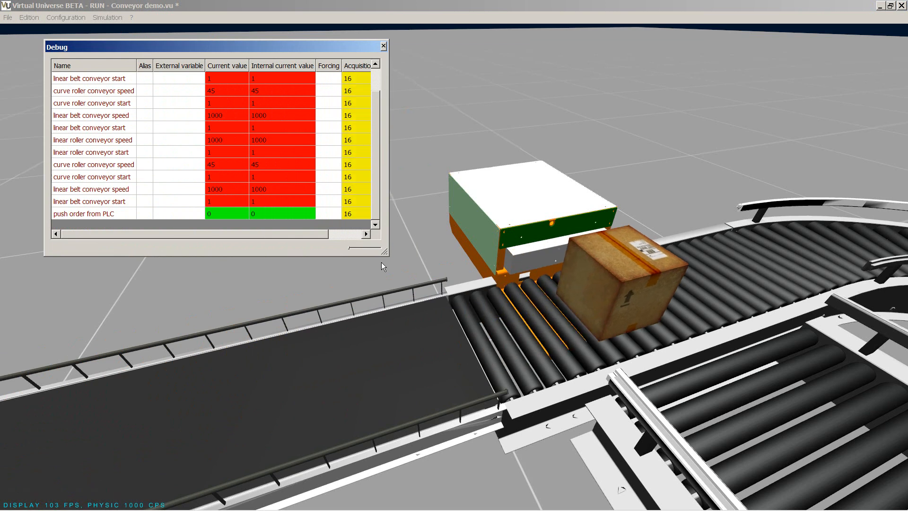
Force the "push order from PLC" variable to 1 to extend the pusher.
{"action": "scroll", "coordinate": [437, 357], "scroll_direction": "up", "scroll_amount": 1}
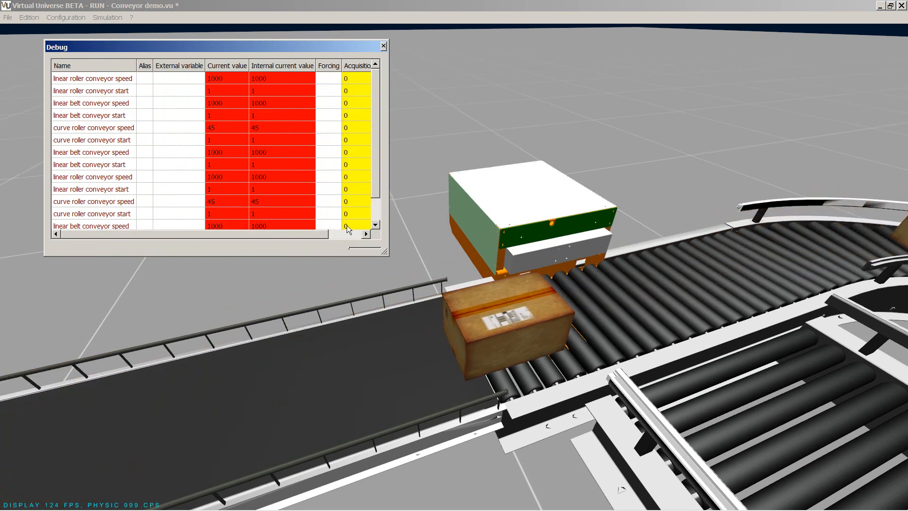
{"action": "scroll", "coordinate": [375, 182], "scroll_direction": "down", "scroll_amount": 1}
{"action": "double_click", "coordinate": [334, 213]}
{"action": "type", "text": "1"}
{"action": "key", "text": "Return"}
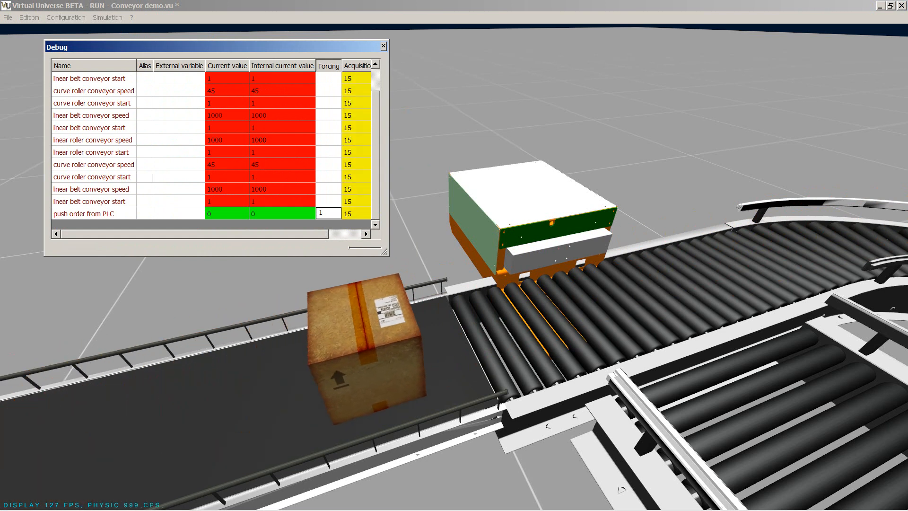
Force "push order from PLC" to 0 to retract the pusher head.
{"action": "left_click", "coordinate": [334, 214]}
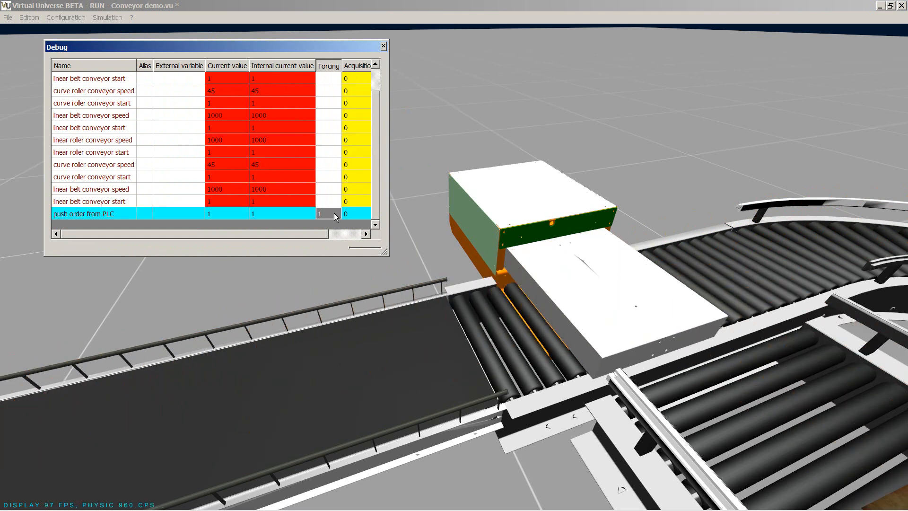
{"action": "left_click", "coordinate": [334, 213]}
{"action": "left_click_drag", "start_coordinate": [333, 213], "coordinate": [301, 213]}
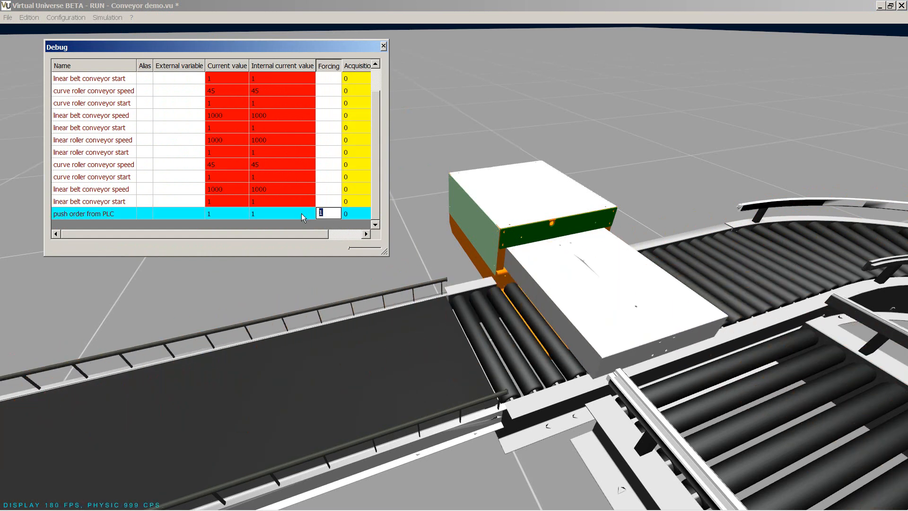
{"action": "type", "text": "0"}
{"action": "key", "text": "Return"}
Examine the running pusher and side conveyor from behind the pusher housing.
{"action": "left_click", "coordinate": [655, 196]}
{"action": "scroll", "coordinate": [655, 196], "scroll_direction": "down", "scroll_amount": 1}
{"action": "scroll", "coordinate": [643, 220], "scroll_direction": "down", "scroll_amount": 2}
{"action": "middle_click_drag", "start_coordinate": [570, 310], "coordinate": [653, 322]}
{"action": "middle_click_drag", "start_coordinate": [478, 344], "coordinate": [608, 401]}
{"action": "left_click_drag", "start_coordinate": [444, 331], "coordinate": [503, 410]}
{"action": "scroll", "coordinate": [503, 409], "scroll_direction": "up", "scroll_amount": 2}
{"action": "middle_click_drag", "start_coordinate": [427, 387], "coordinate": [316, 336]}
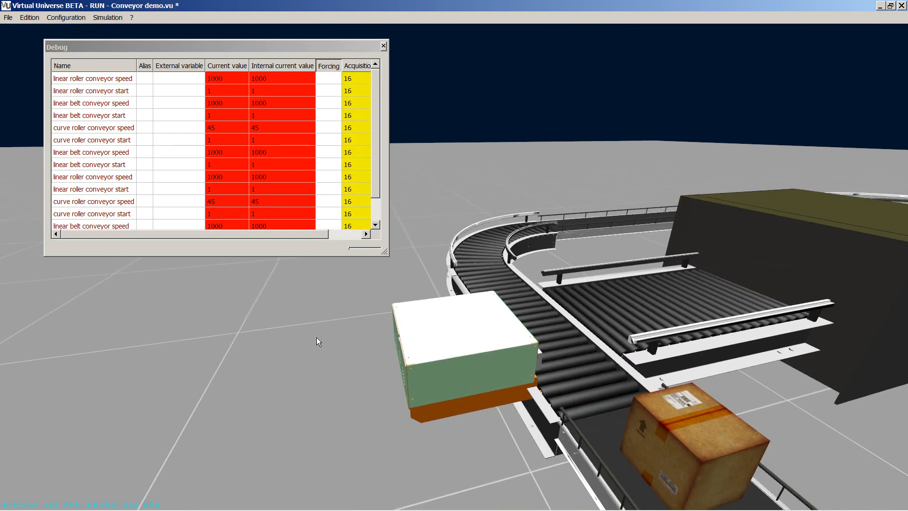
Force "push order from PLC" to 1 again while a box passes in front of the pusher.
{"action": "left_click_drag", "start_coordinate": [375, 153], "coordinate": [375, 176]}
{"action": "left_click", "coordinate": [325, 214]}
{"action": "key", "text": "BackSpace"}
{"action": "type", "text": "1"}
{"action": "key", "text": "Return"}
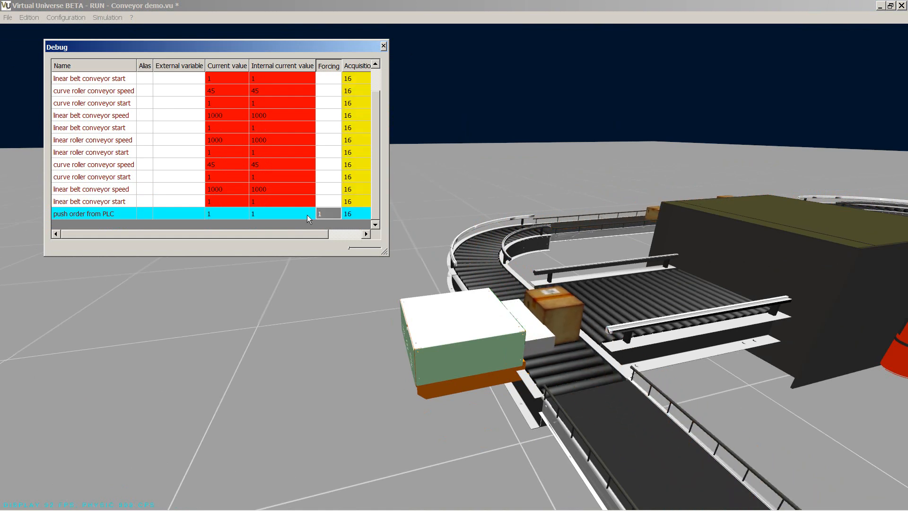
Cycle the pusher from a higher viewpoint by forcing "push order from PLC" to 0 and back to 1.
{"action": "left_click_drag", "start_coordinate": [314, 393], "coordinate": [344, 404]}
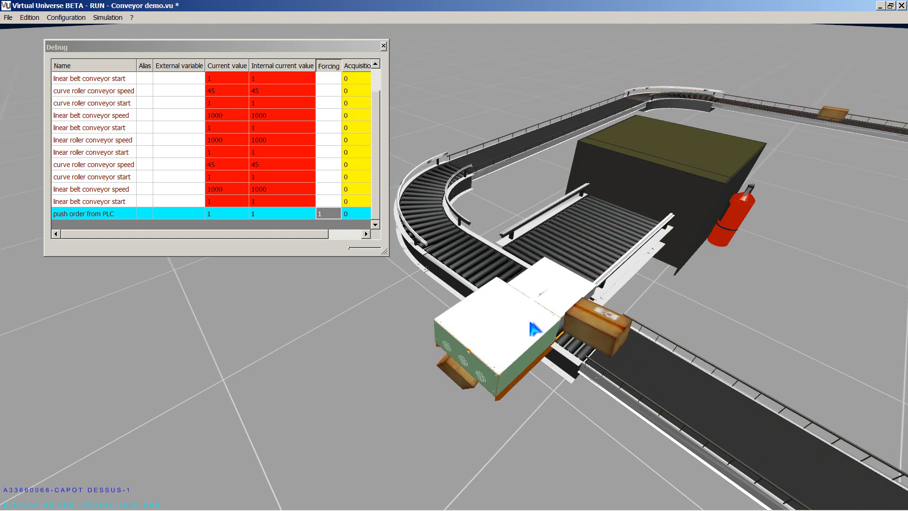
{"action": "left_click", "coordinate": [323, 211]}
{"action": "type", "text": "0"}
{"action": "key", "text": "Return"}
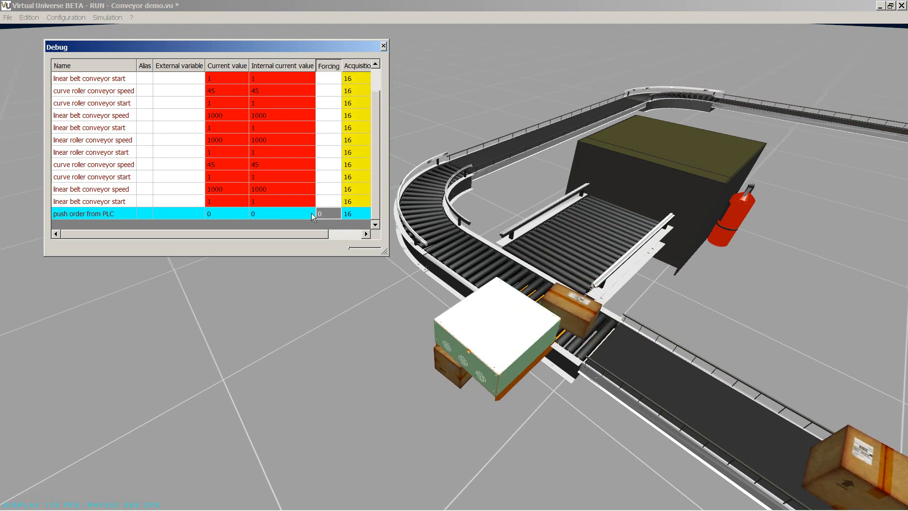
{"action": "double_click", "coordinate": [327, 214]}
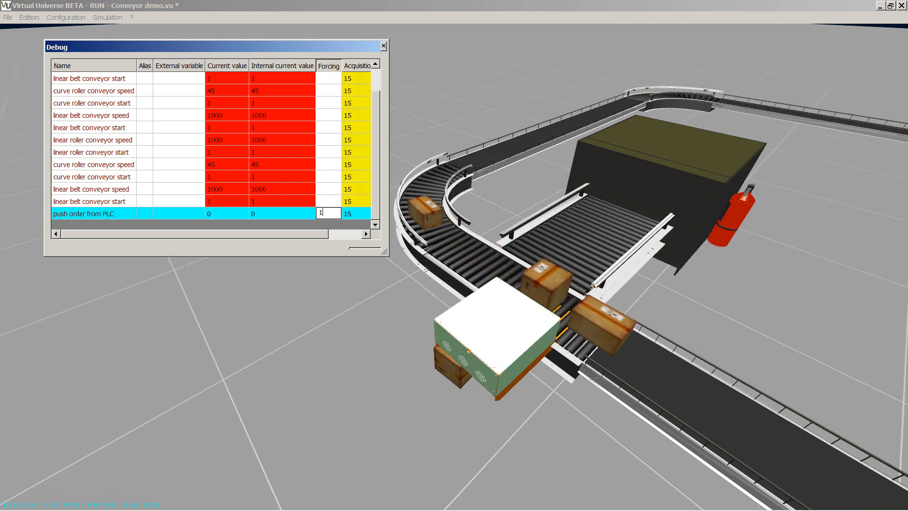
{"action": "type", "text": "1"}
{"action": "key", "text": "Return"}
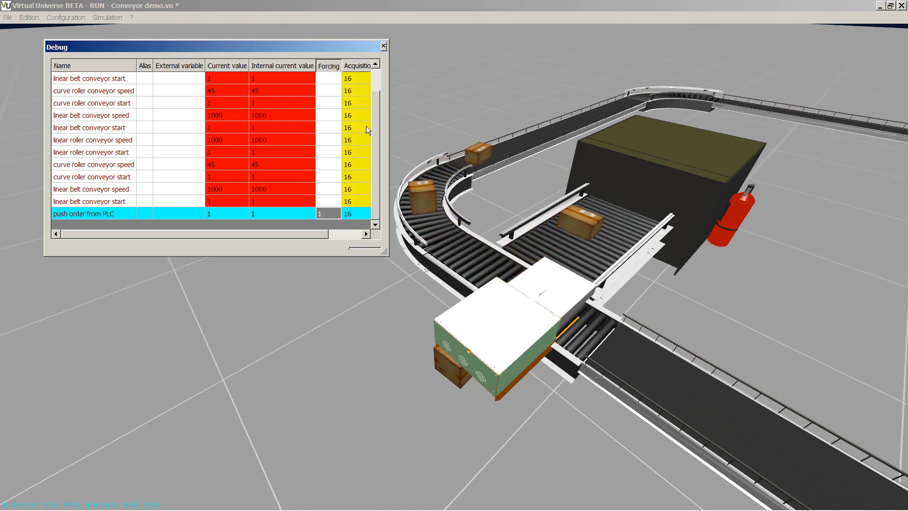
Replace the I/O debug window with the program debug view of the pusher's Controller #8, placed clear of the conveyors.
{"action": "left_click", "coordinate": [383, 45]}
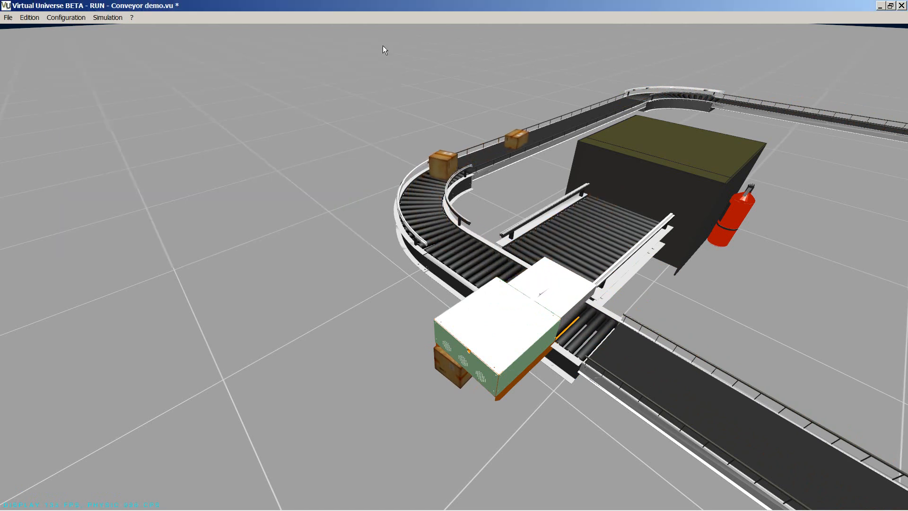
{"action": "left_click", "coordinate": [109, 21]}
{"action": "mouse_move", "coordinate": [112, 40]}
{"action": "mouse_move", "coordinate": [213, 49]}
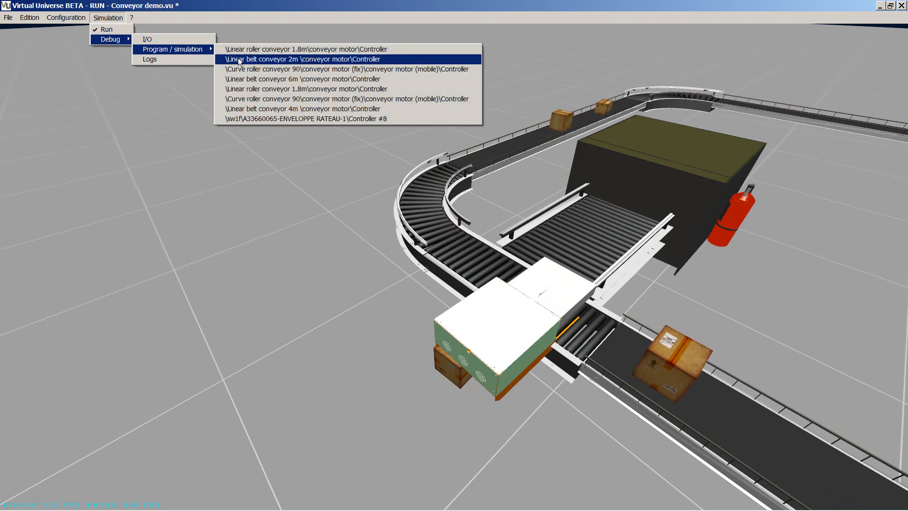
{"action": "left_click", "coordinate": [311, 118]}
{"action": "left_click_drag", "start_coordinate": [337, 35], "coordinate": [254, 320]}
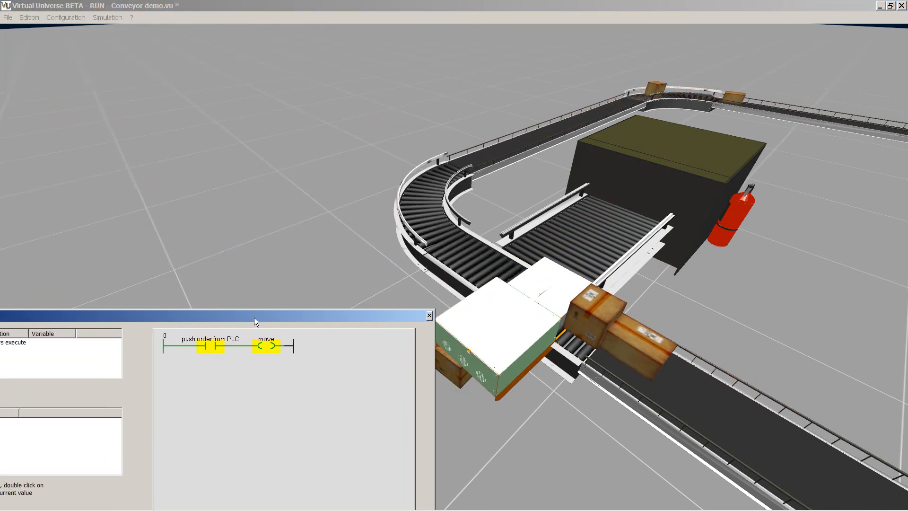
Reopen the I/O debug list clear of the ladder view and force "push order from PLC" to 0.
{"action": "left_click", "coordinate": [108, 18]}
{"action": "mouse_move", "coordinate": [118, 39]}
{"action": "left_click", "coordinate": [149, 39]}
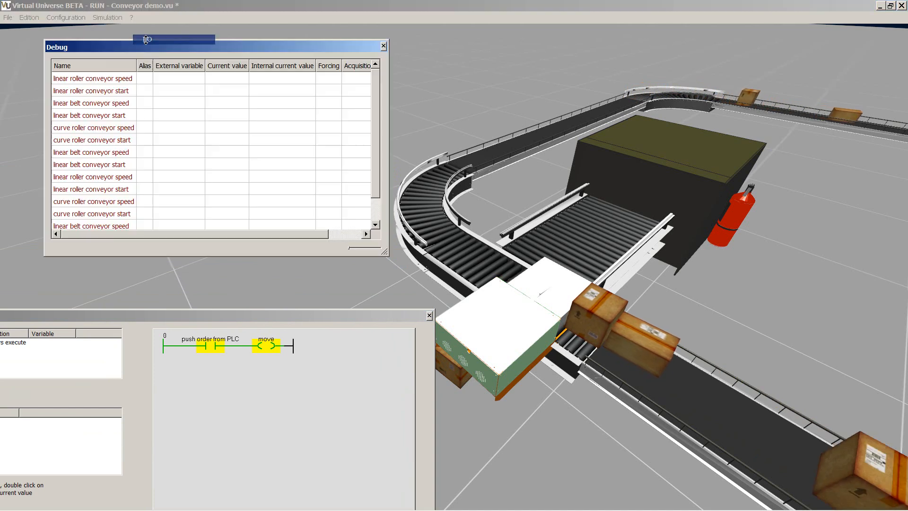
{"action": "left_click_drag", "start_coordinate": [229, 47], "coordinate": [181, 42]}
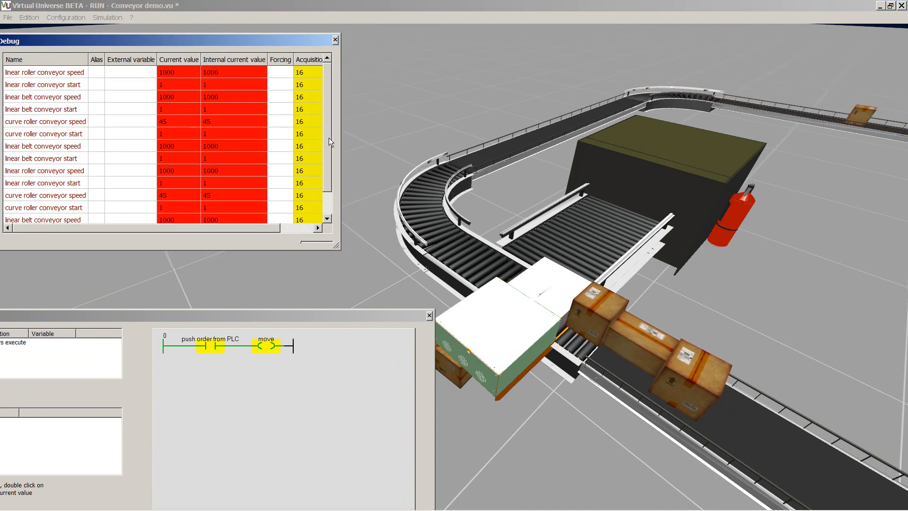
{"action": "scroll", "coordinate": [327, 137], "scroll_direction": "down", "scroll_amount": 1}
{"action": "double_click", "coordinate": [284, 208]}
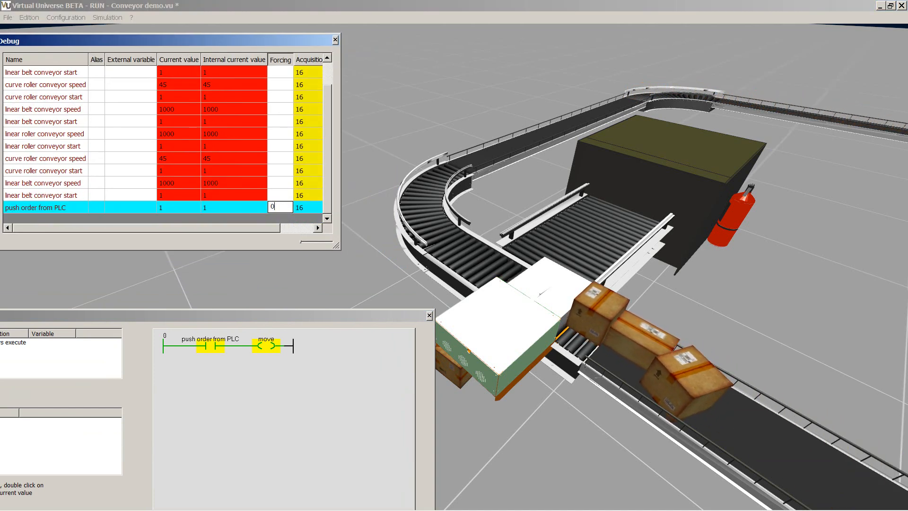
{"action": "type", "text": "0"}
{"action": "key", "text": "Return"}
Force "push order from PLC" back to 1 and close the I/O debug list.
{"action": "double_click", "coordinate": [283, 208]}
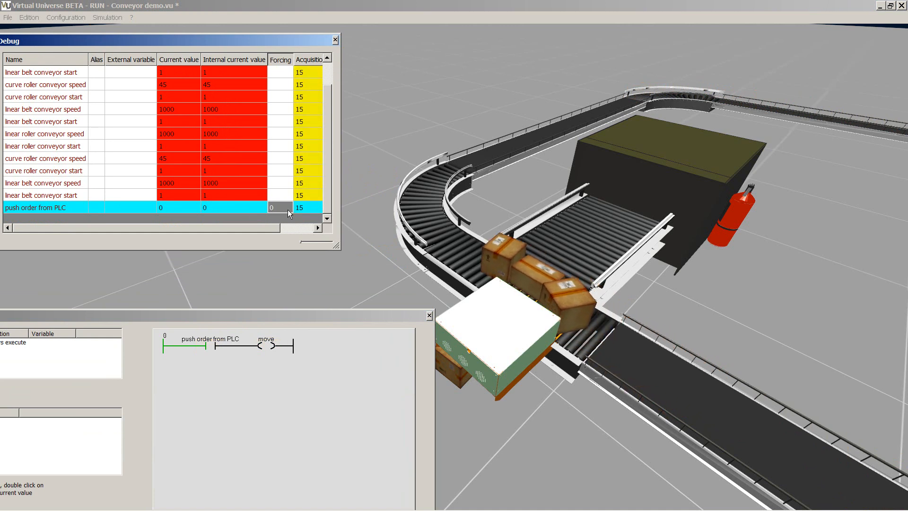
{"action": "type", "text": "1"}
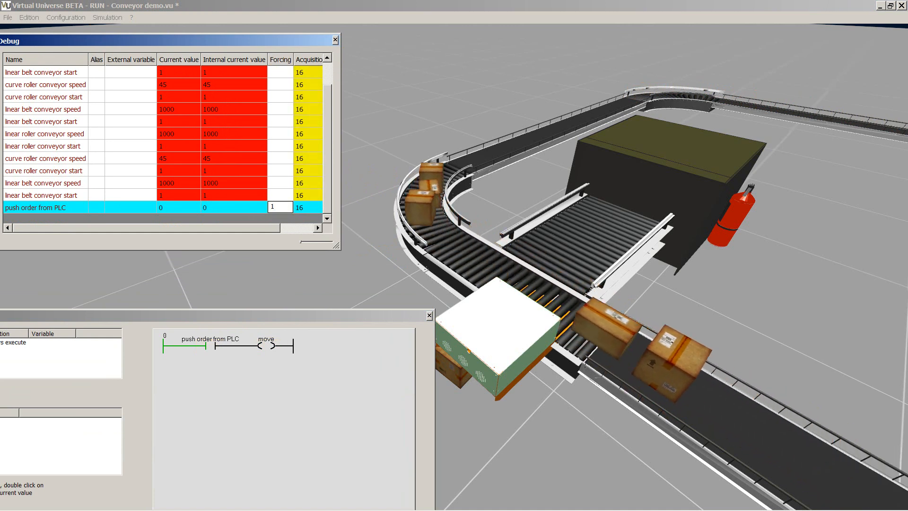
{"action": "key", "text": "Return"}
{"action": "left_click", "coordinate": [278, 208]}
{"action": "left_click", "coordinate": [335, 39]}
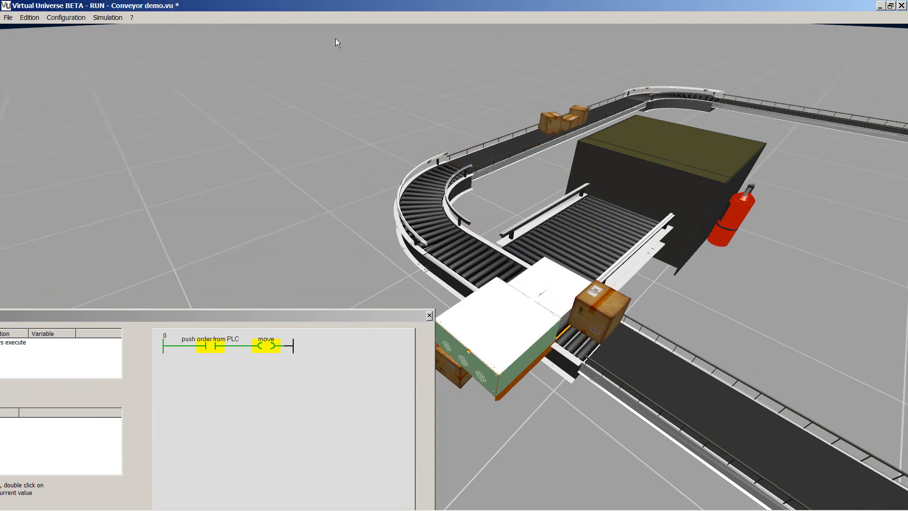
Stop the simulation and bring back the project's object tree beside the conveyor scene.
{"action": "left_click", "coordinate": [110, 29]}
{"action": "left_click", "coordinate": [72, 18]}
{"action": "left_click", "coordinate": [78, 29]}
{"action": "middle_click_drag", "start_coordinate": [446, 225], "coordinate": [484, 229]}
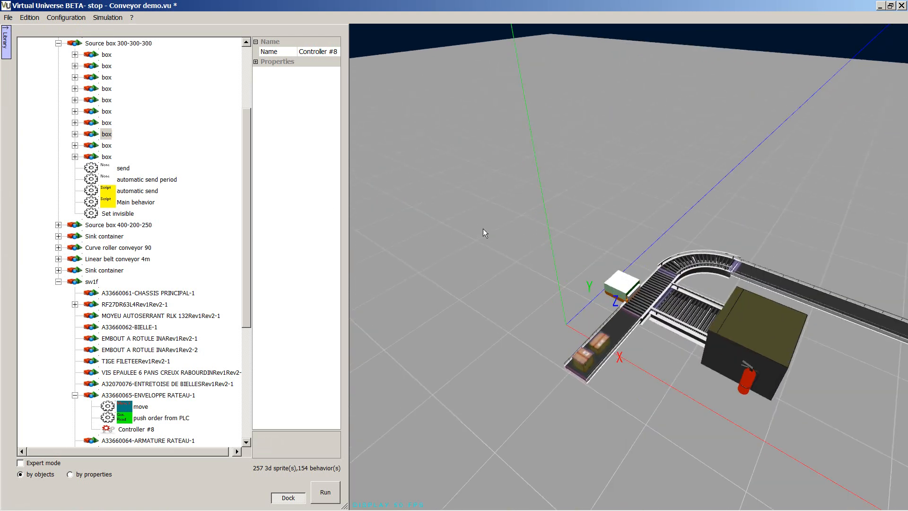
{"action": "scroll", "coordinate": [481, 229], "scroll_direction": "up", "scroll_amount": 5}
{"action": "scroll", "coordinate": [468, 265], "scroll_direction": "up", "scroll_amount": 5}
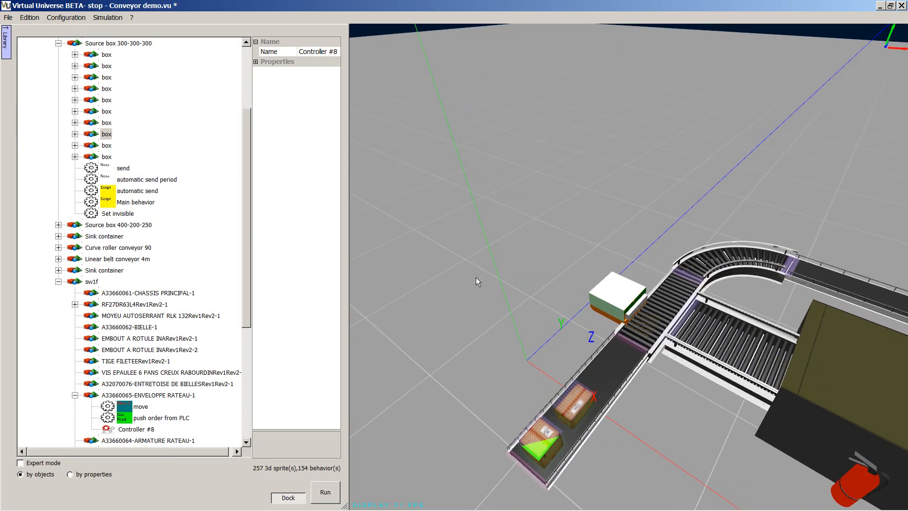
Rename the sw1f assembly as Pusher and collapse its A33660065-ENVELOPPE RATEAU-1 branch.
{"action": "left_click", "coordinate": [92, 282]}
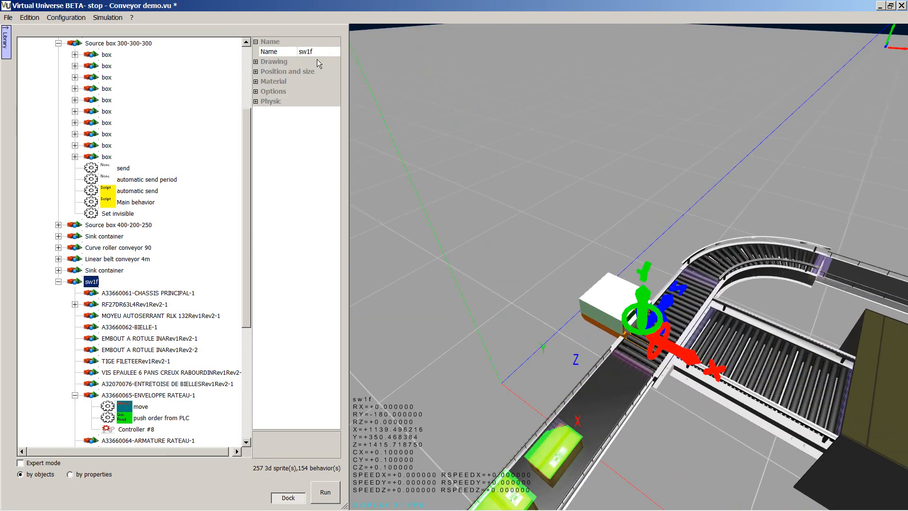
{"action": "type", "text": "Pusher"}
{"action": "left_click", "coordinate": [74, 395]}
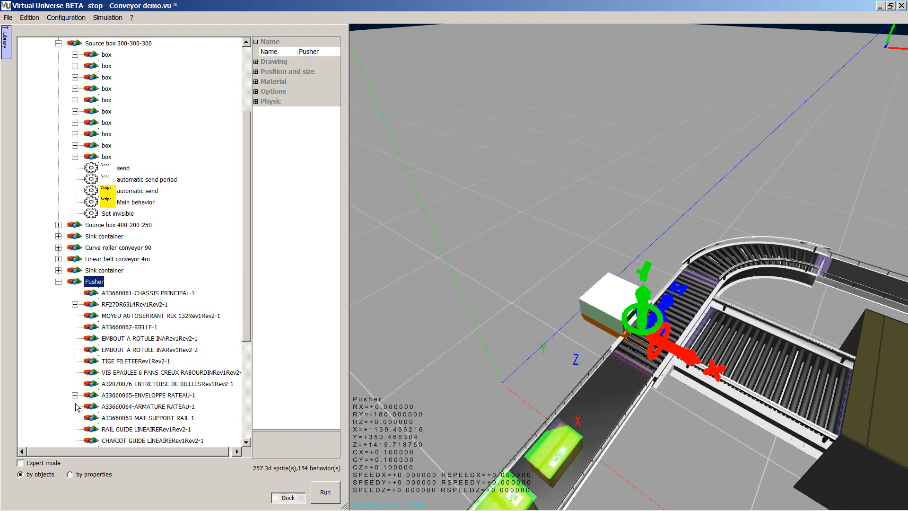
Export the complete Pusher object with its preselected media files as Pusher into the Demo library's Handling systems folder.
{"action": "right_click", "coordinate": [101, 285]}
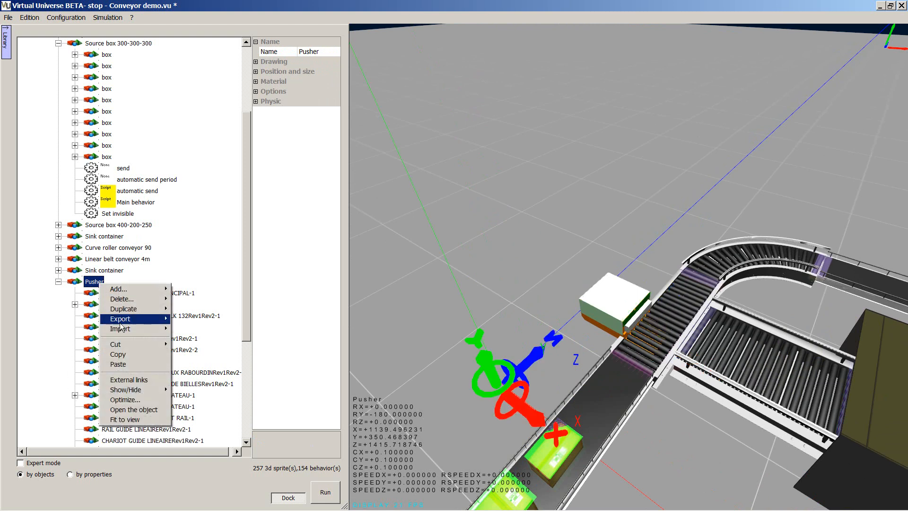
{"action": "mouse_move", "coordinate": [147, 324]}
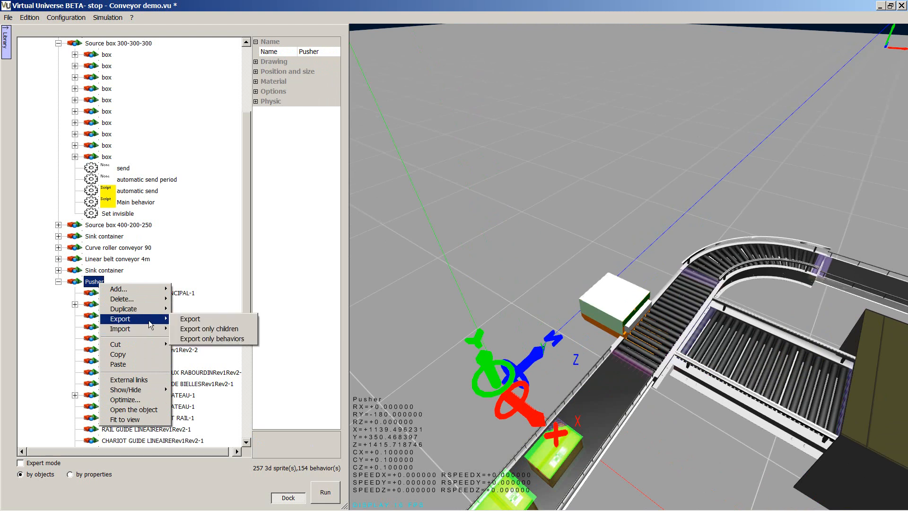
{"action": "left_click", "coordinate": [191, 319]}
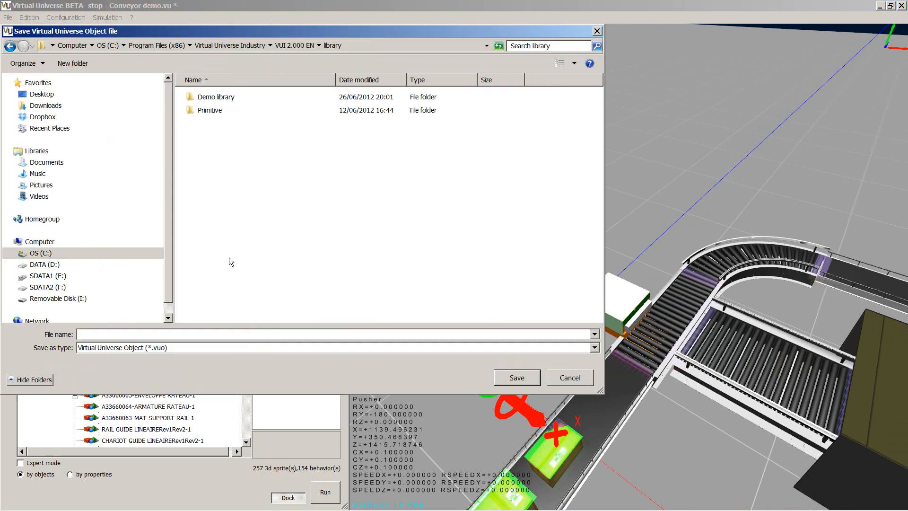
{"action": "double_click", "coordinate": [224, 98]}
{"action": "double_click", "coordinate": [222, 137]}
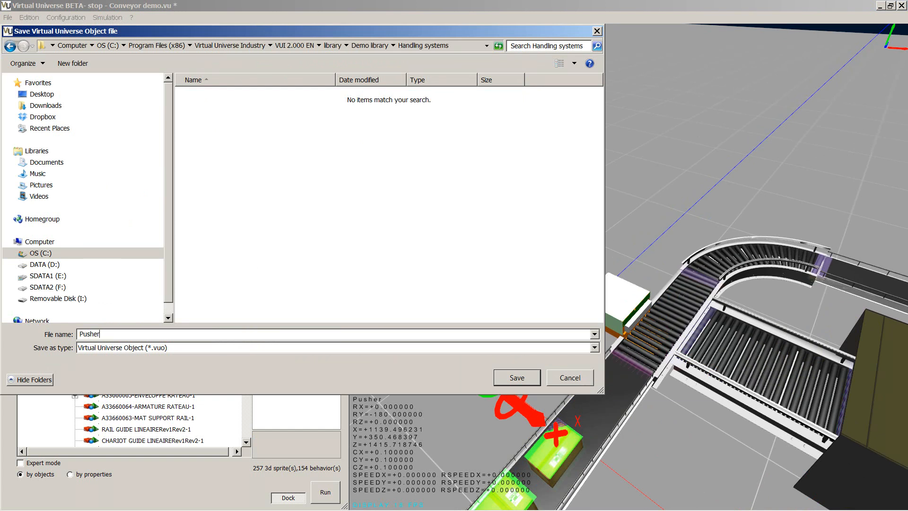
{"action": "left_click", "coordinate": [516, 377]}
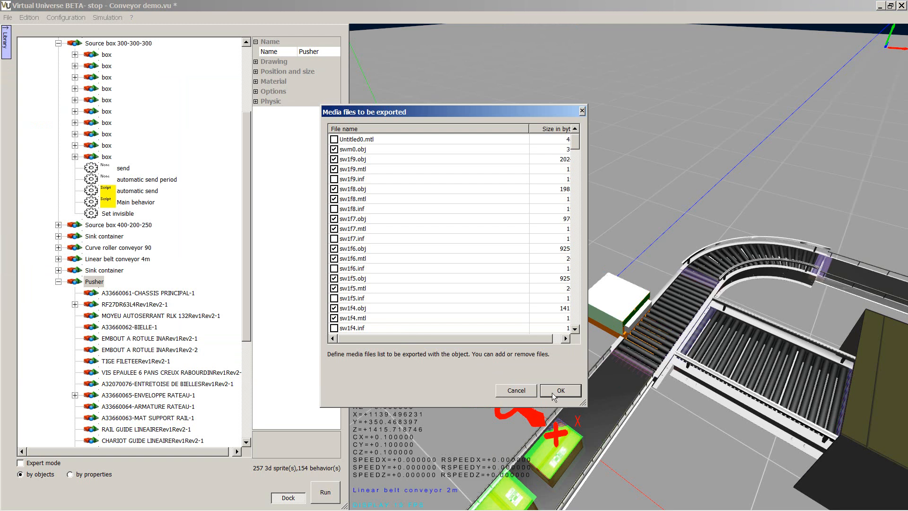
{"action": "key", "text": "Return"}
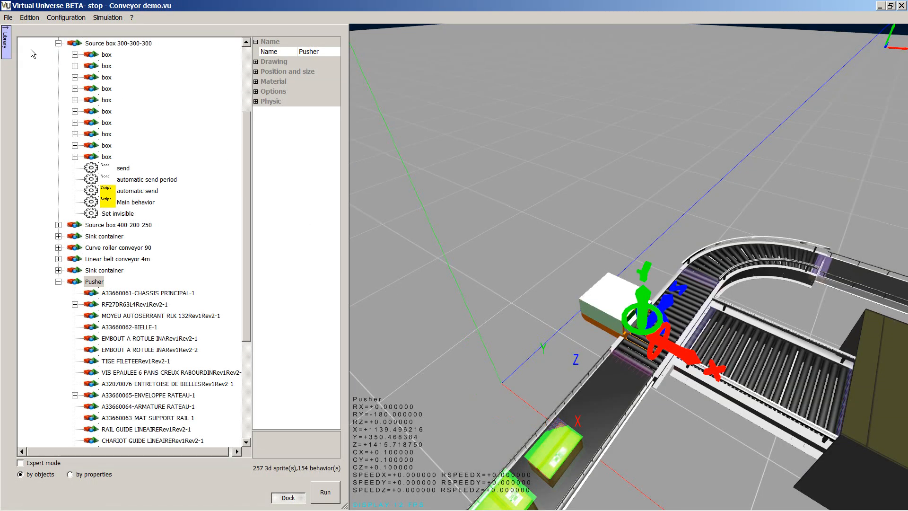
Insert a copy of Pusher.vuo into the scene from the Handling systems folder of the Demo library.
{"action": "left_click", "coordinate": [7, 43]}
{"action": "double_click", "coordinate": [34, 66]}
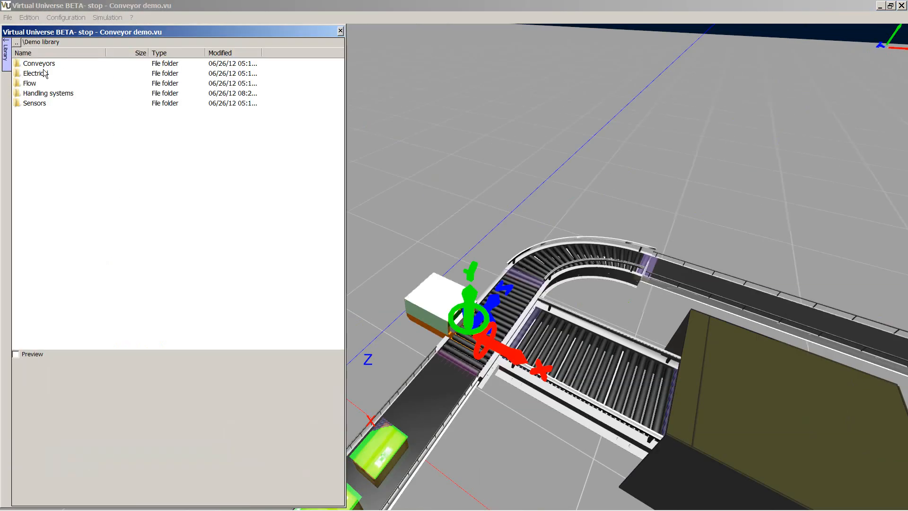
{"action": "double_click", "coordinate": [40, 95]}
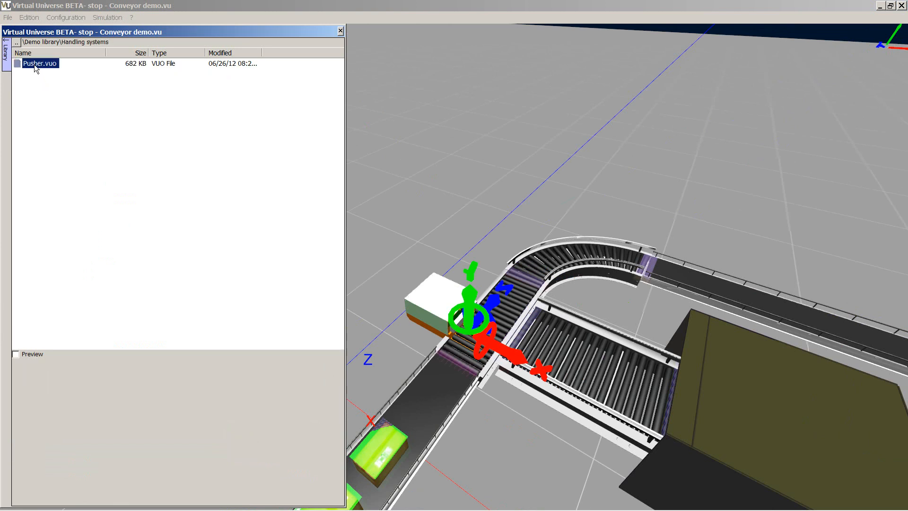
{"action": "left_click_drag", "start_coordinate": [38, 66], "coordinate": [532, 174]}
{"action": "left_click", "coordinate": [580, 220]}
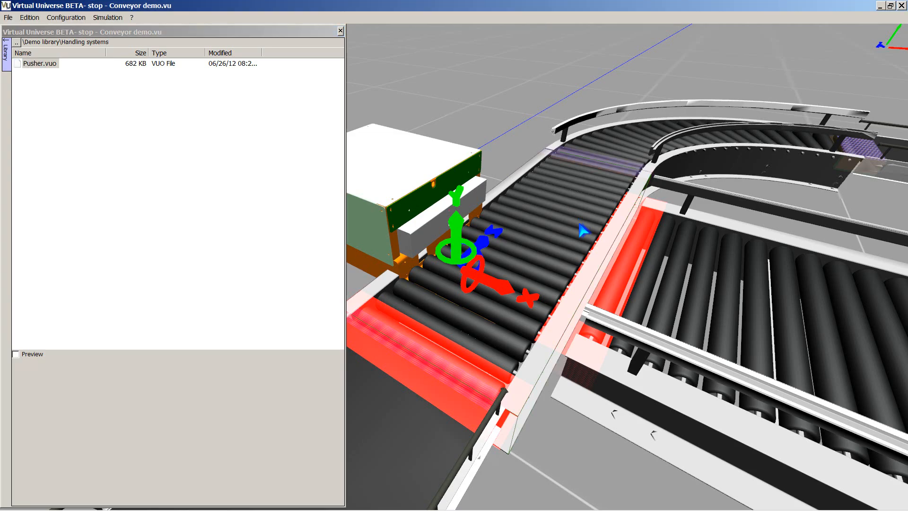
Move the inserted pusher copy away from the original to the free floor area behind it.
{"action": "scroll", "coordinate": [580, 242], "scroll_direction": "down", "scroll_amount": 5}
{"action": "scroll", "coordinate": [580, 242], "scroll_direction": "down", "scroll_amount": 4}
{"action": "right_click_drag", "start_coordinate": [535, 365], "coordinate": [646, 408]}
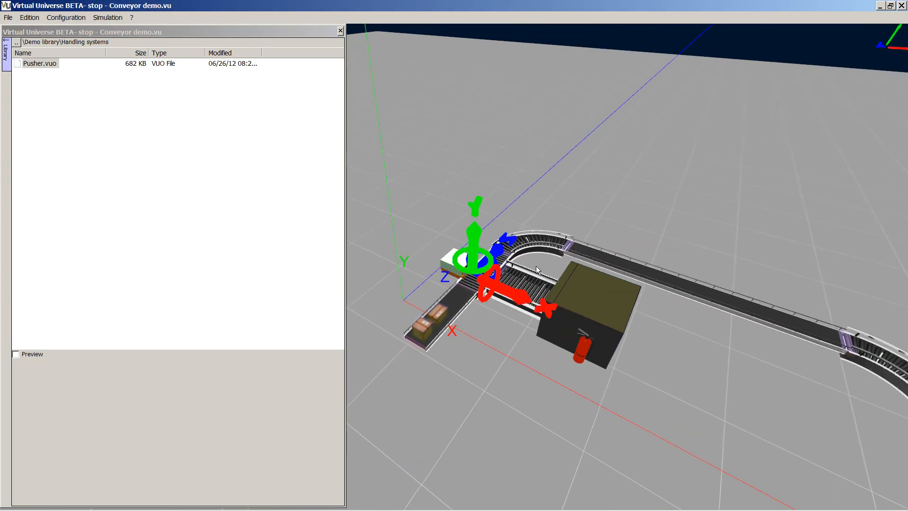
{"action": "left_click_drag", "start_coordinate": [501, 249], "coordinate": [529, 220]}
{"action": "left_click_drag", "start_coordinate": [545, 259], "coordinate": [479, 233]}
{"action": "right_click_drag", "start_coordinate": [563, 352], "coordinate": [598, 374]}
Insert a second copy of Pusher.vuo and place it on the free floor beside the first copy.
{"action": "scroll", "coordinate": [499, 380], "scroll_direction": "up", "scroll_amount": 4}
{"action": "right_click_drag", "start_coordinate": [497, 387], "coordinate": [616, 390]}
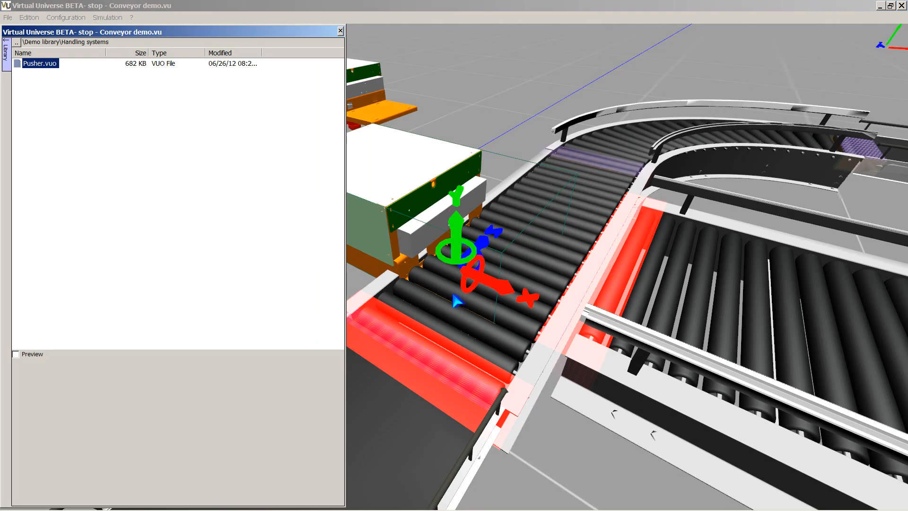
{"action": "right_click_drag", "start_coordinate": [517, 333], "coordinate": [693, 372]}
{"action": "scroll", "coordinate": [693, 372], "scroll_direction": "down", "scroll_amount": 3}
{"action": "left_click_drag", "start_coordinate": [596, 305], "coordinate": [488, 260]}
{"action": "right_click_drag", "start_coordinate": [522, 313], "coordinate": [689, 401]}
{"action": "left_click_drag", "start_coordinate": [492, 248], "coordinate": [569, 163]}
{"action": "left_click_drag", "start_coordinate": [486, 206], "coordinate": [469, 211]}
{"action": "scroll", "coordinate": [469, 226], "scroll_direction": "down", "scroll_amount": 3}
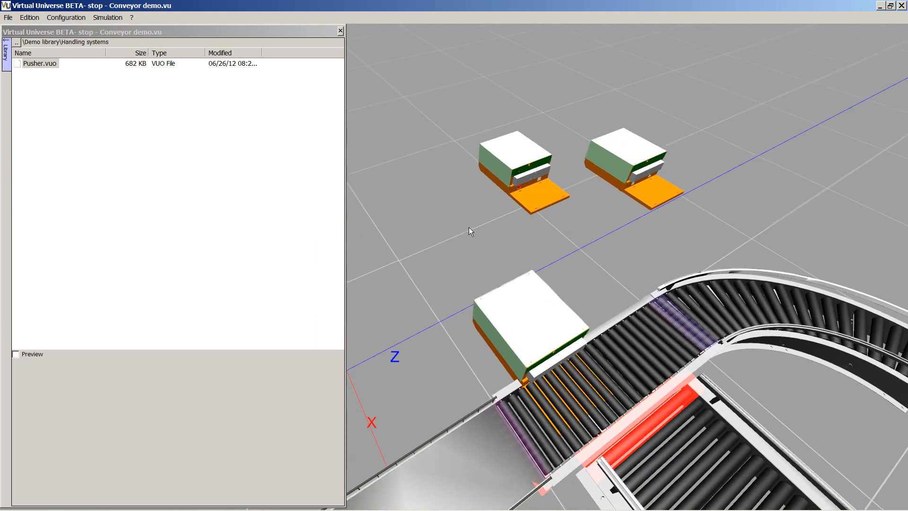
Close the object library and view the conveyor line with both pusher copies from the opposite side.
{"action": "left_click", "coordinate": [340, 31]}
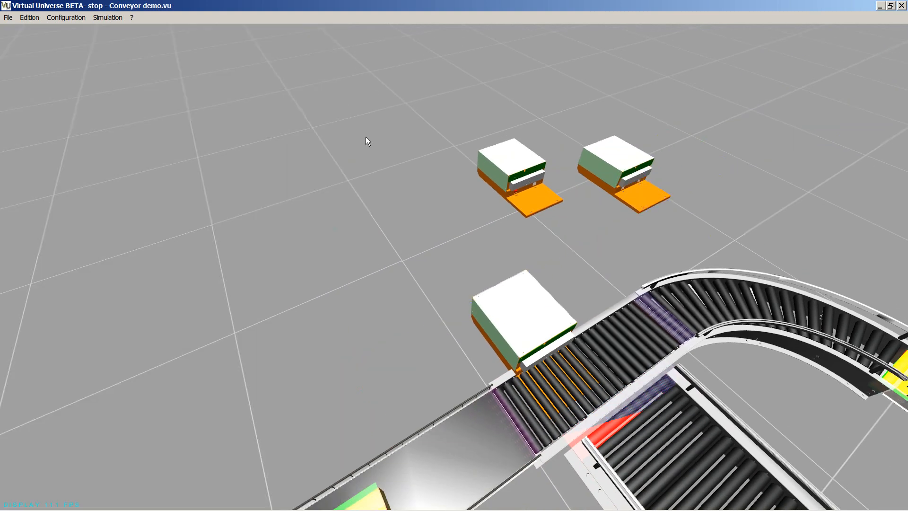
{"action": "scroll", "coordinate": [401, 259], "scroll_direction": "down", "scroll_amount": 3}
{"action": "left_click_drag", "start_coordinate": [401, 259], "coordinate": [226, 172]}
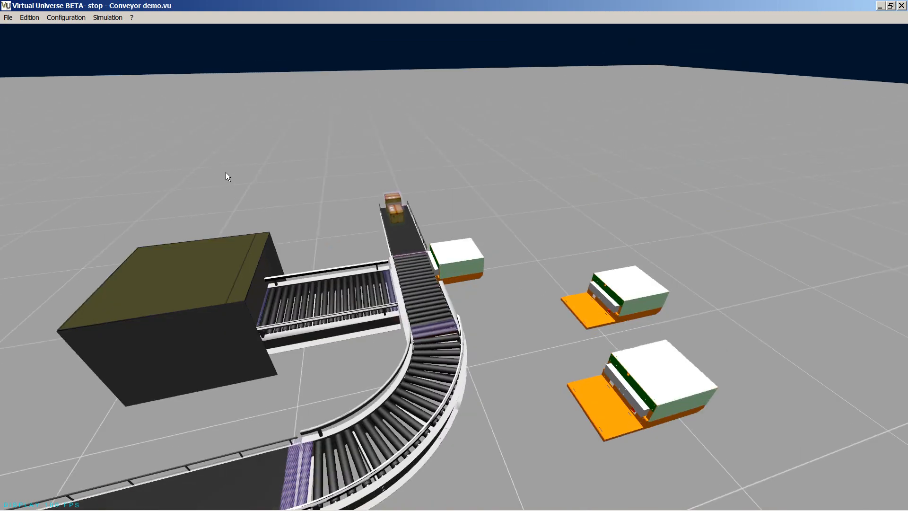